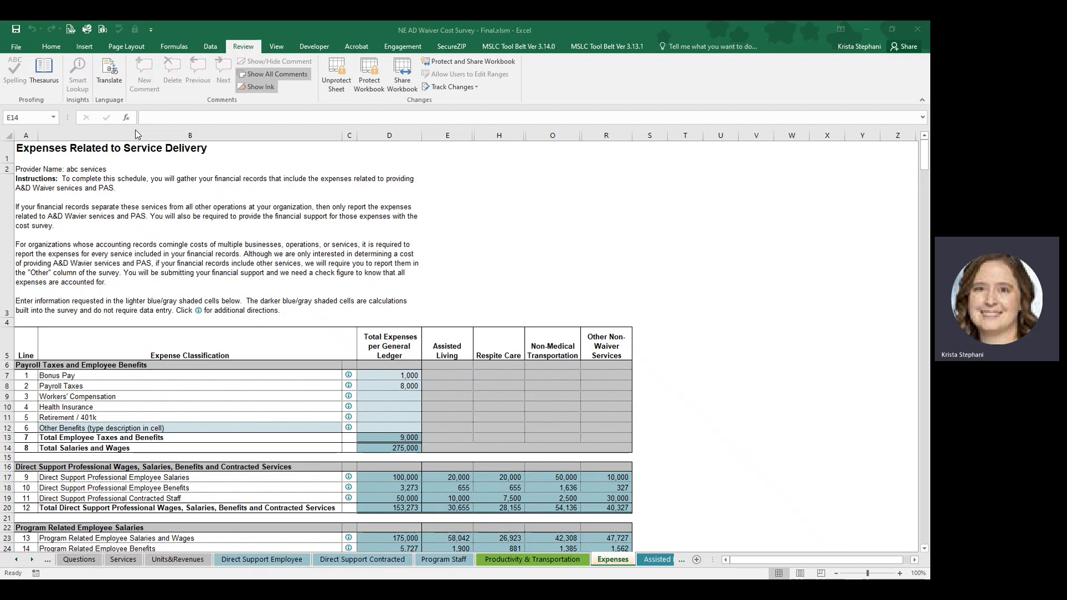
Review the Bonus Pay directions, the payroll tax and benefit entry cells, and the calculated benefits and salary totals on the Expenses sheet.
click(350, 376)
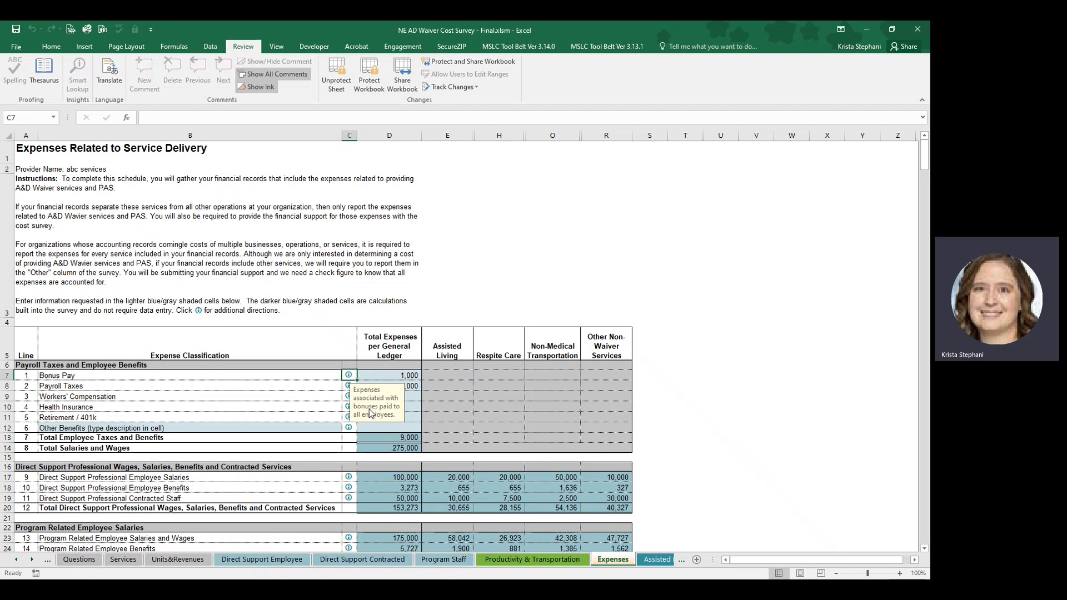
click(374, 378)
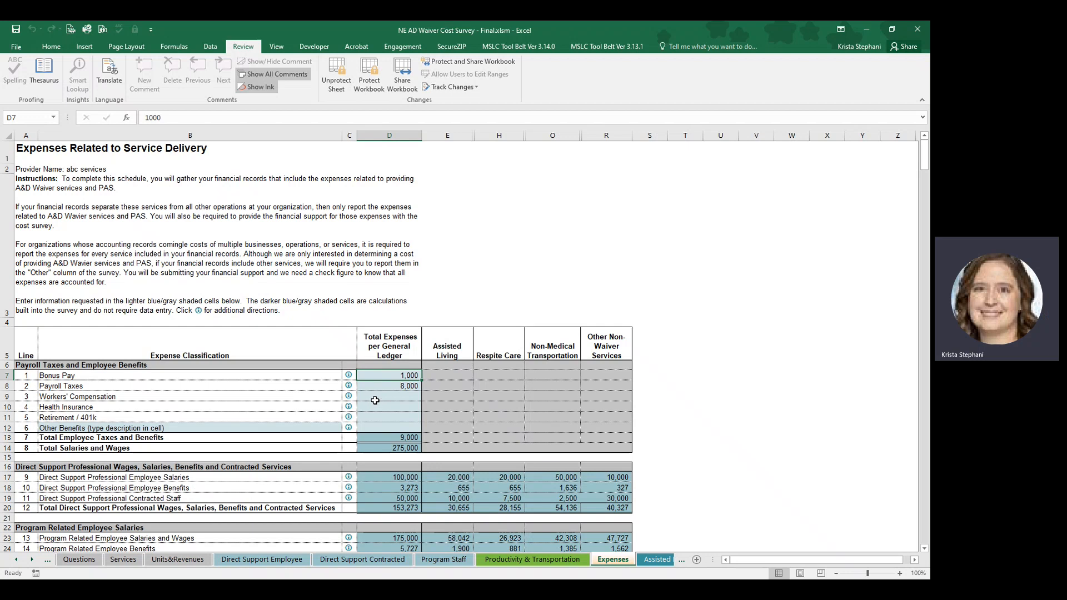
click(375, 399)
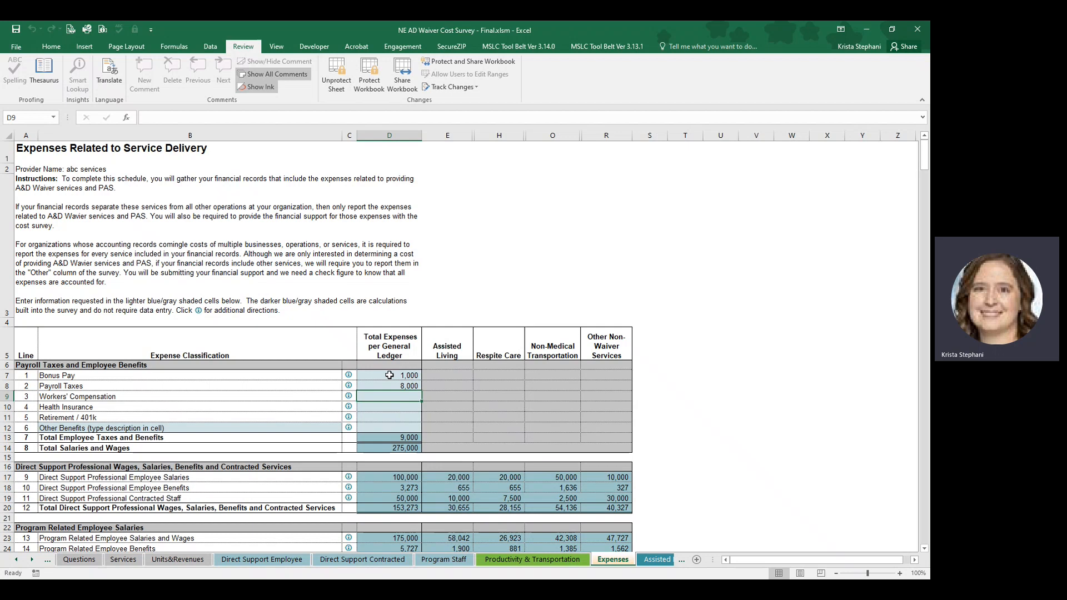
click(380, 438)
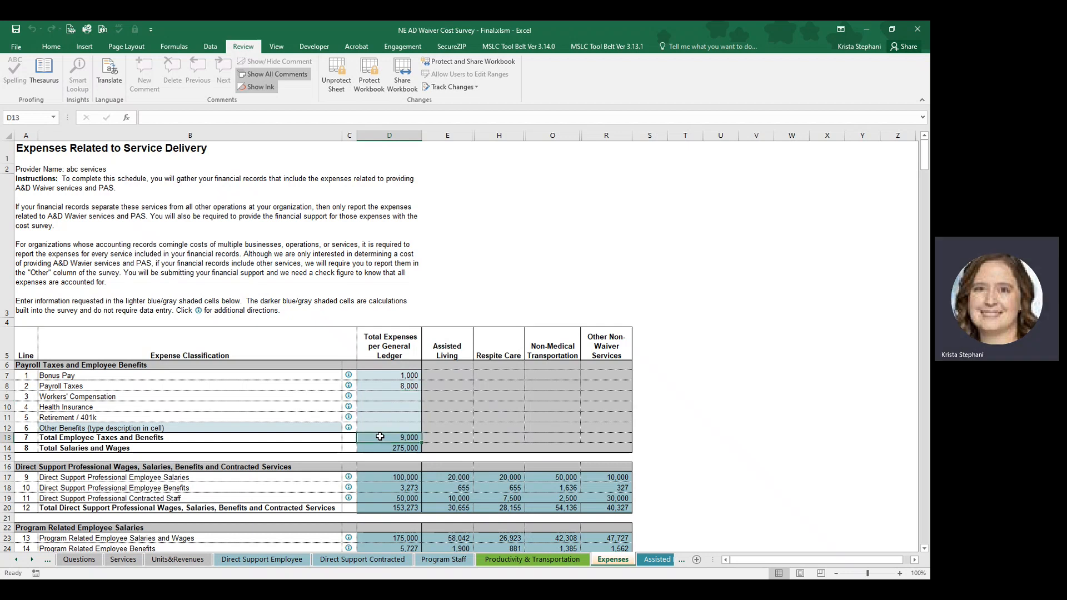
scroll(380, 437, down, 1)
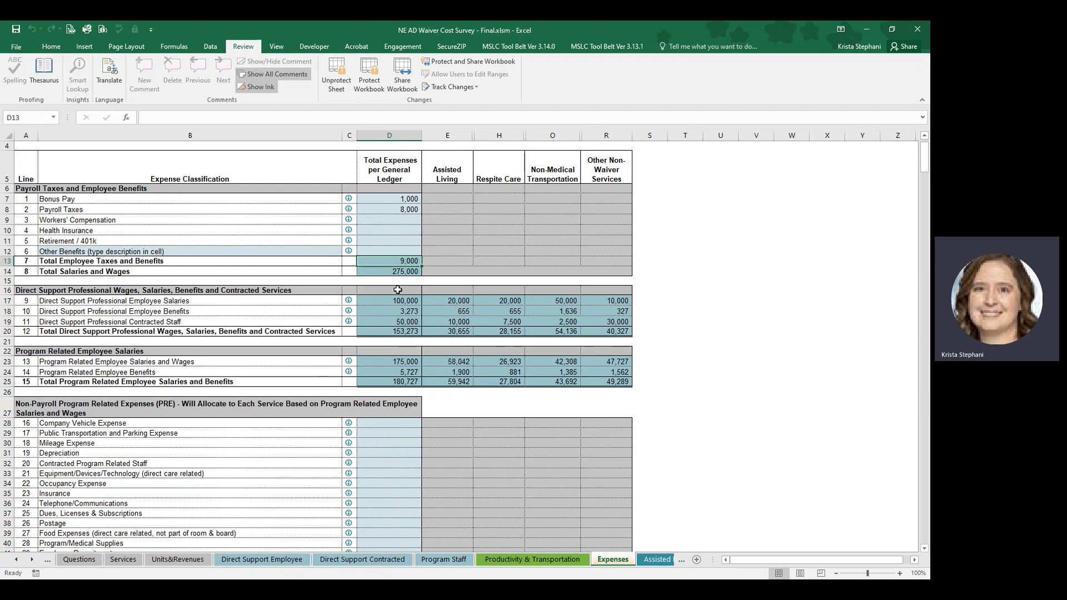
click(387, 274)
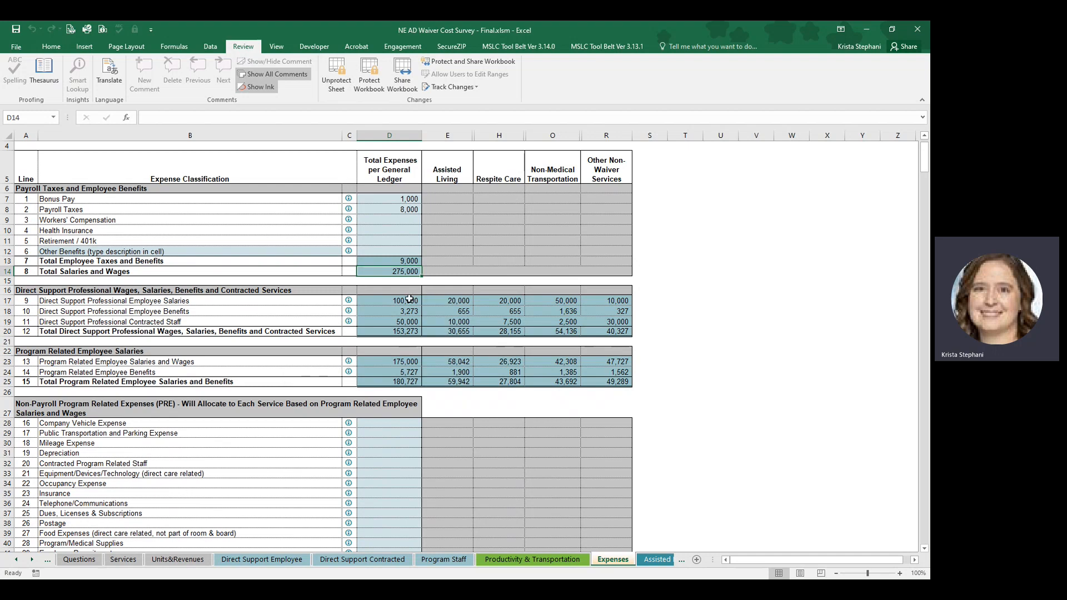
Compare the direct support professional lines on the Expenses sheet with the totals on the Direct Support Employee and Direct Support Contracted sheets.
click(393, 305)
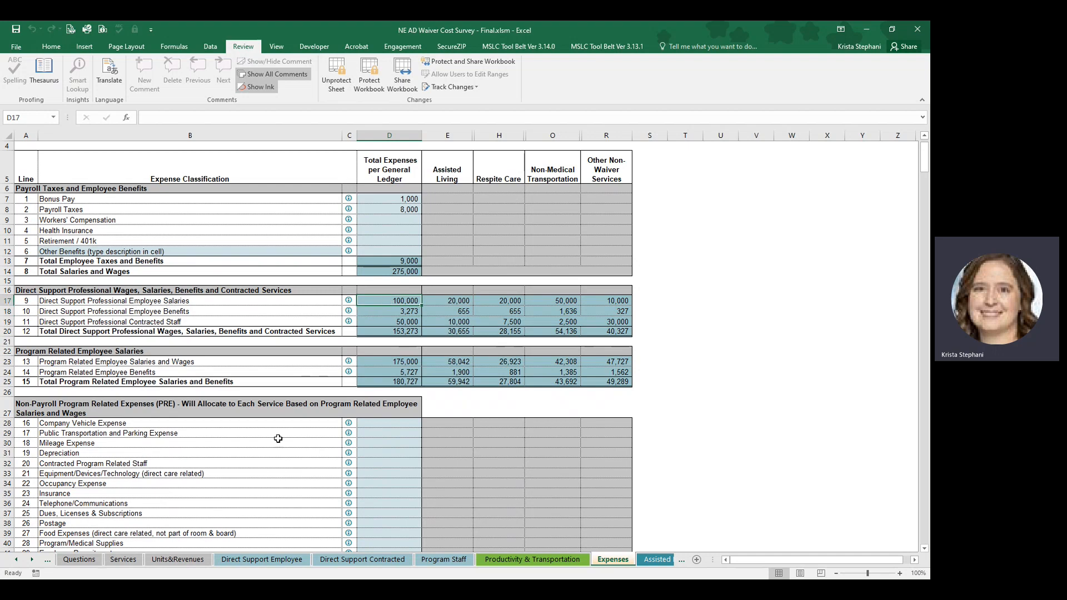
click(267, 560)
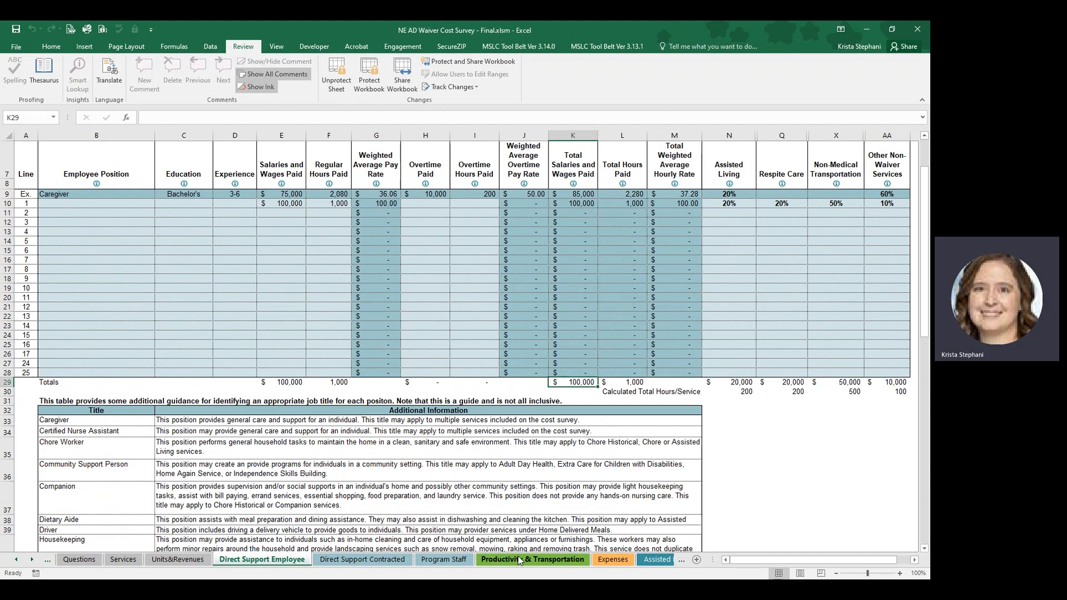
click(603, 561)
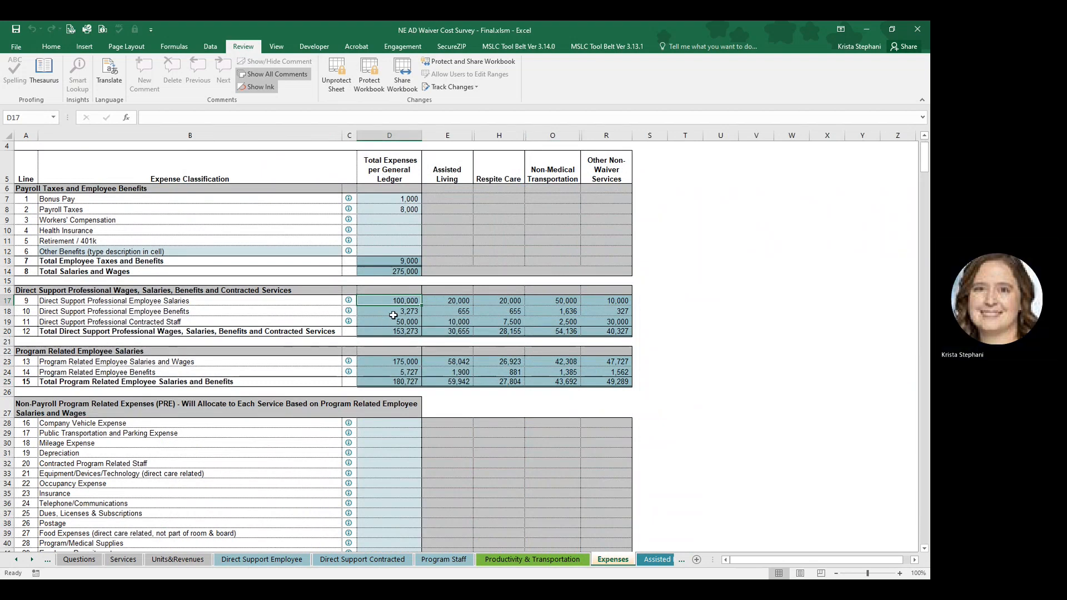
click(393, 314)
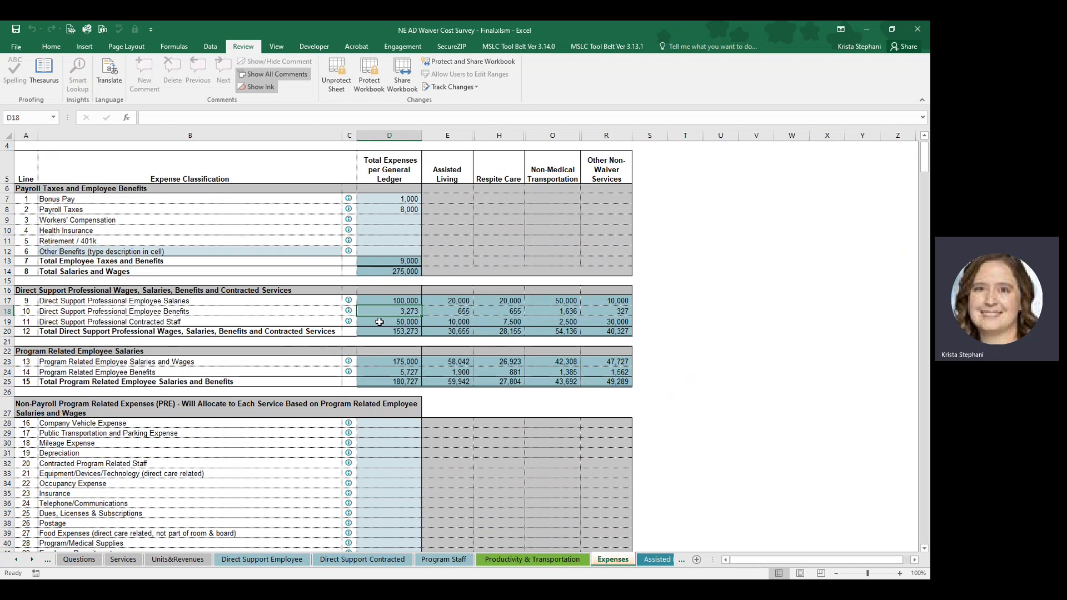
click(363, 559)
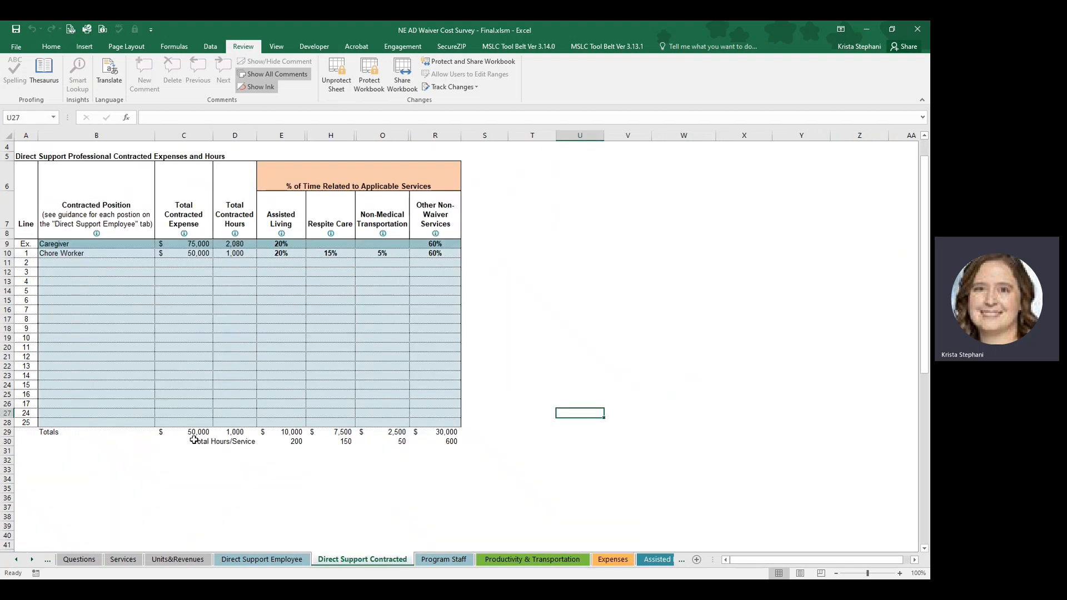
click(611, 559)
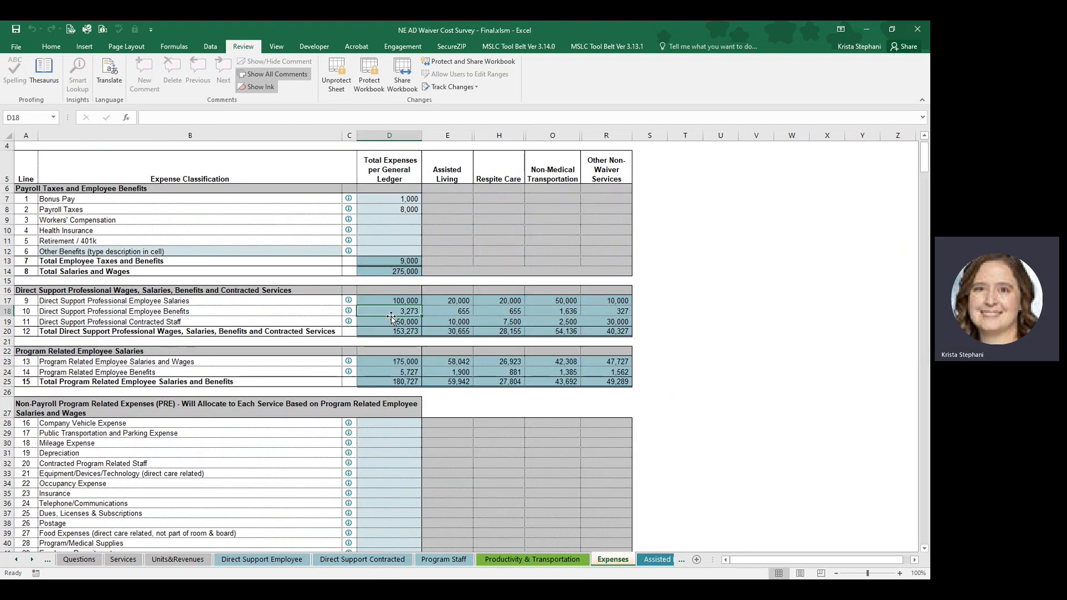
drag(386, 335, 598, 337)
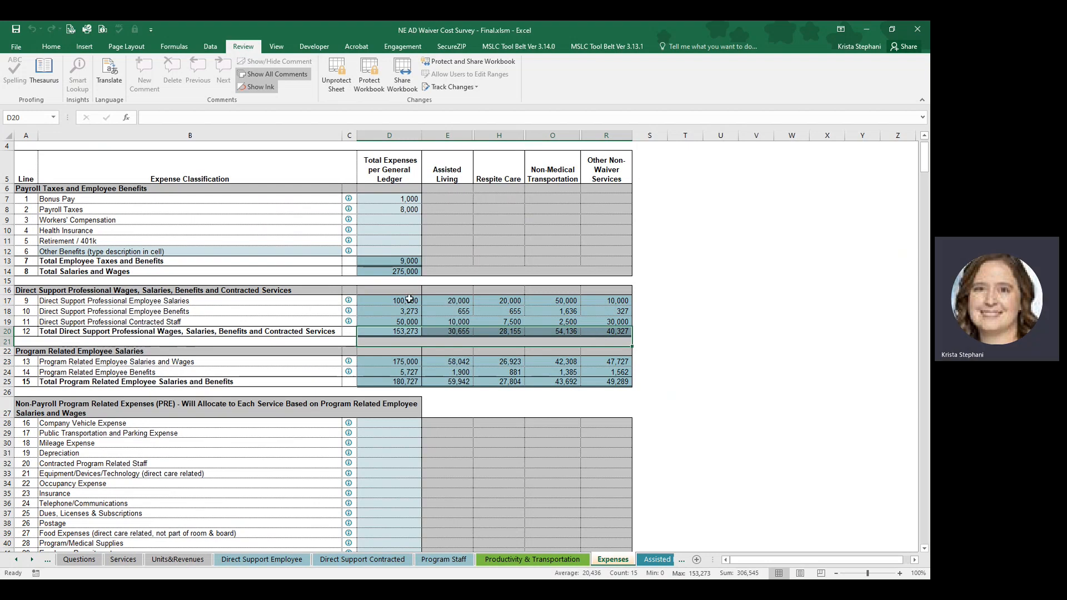
Check the Program Related Employee Salaries lines and their total row against the allocated wages on the Program Staff sheet.
click(379, 369)
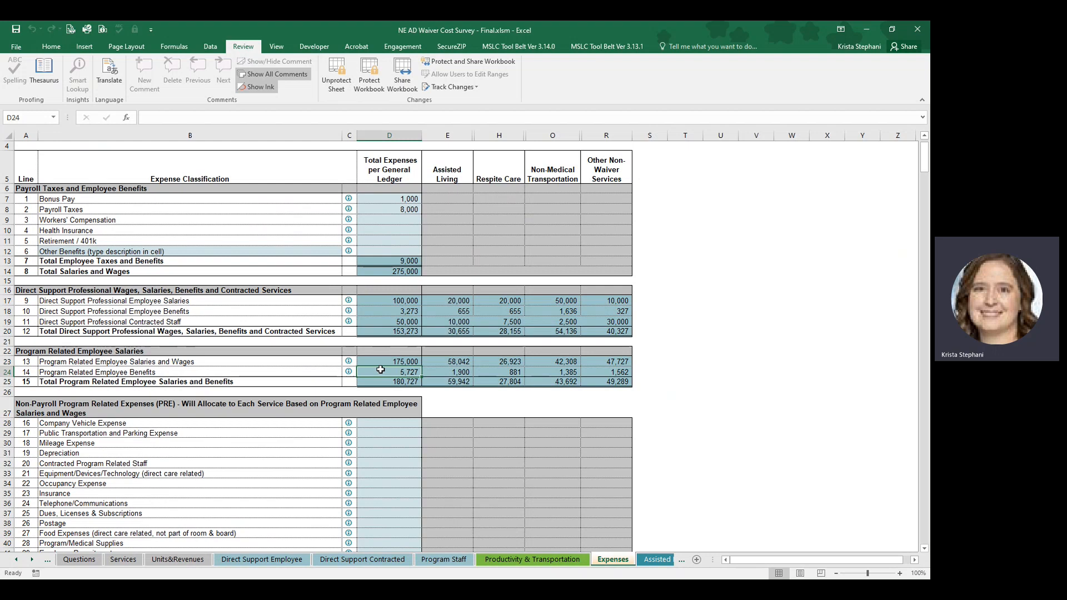
click(440, 561)
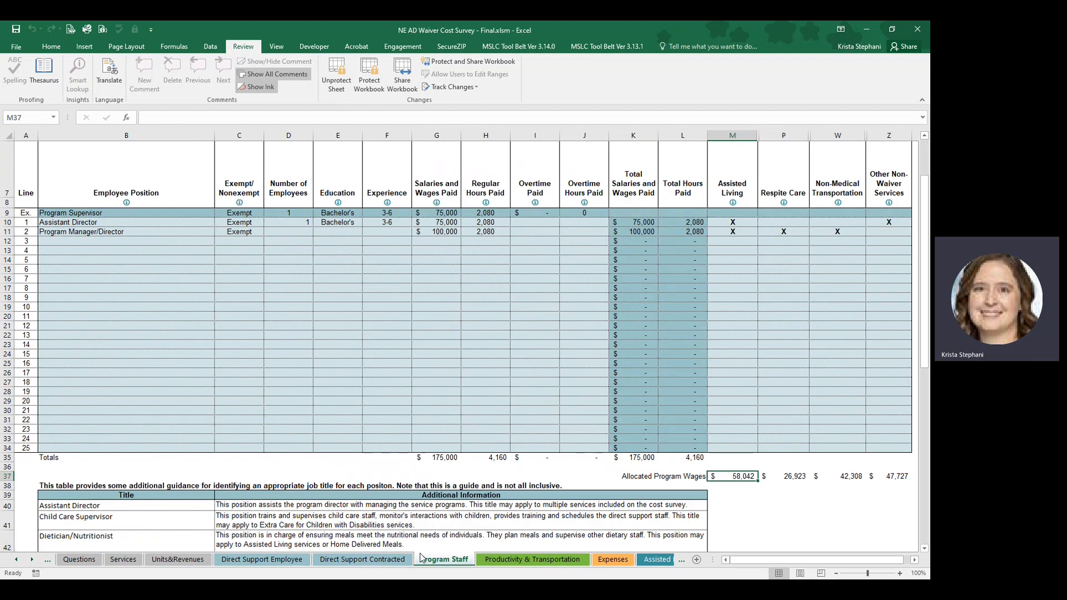
click(493, 561)
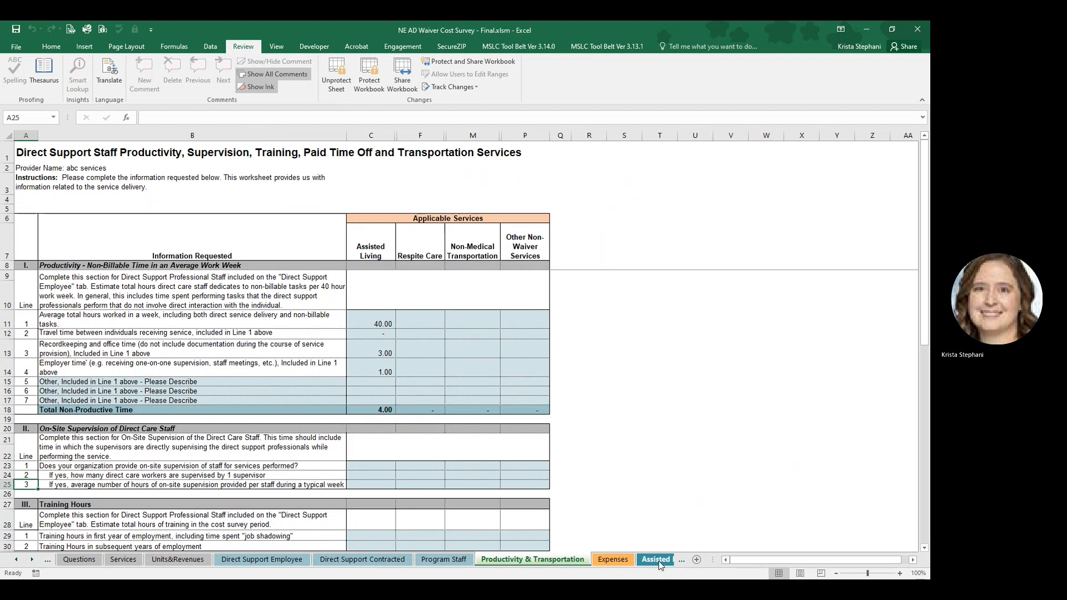
click(612, 559)
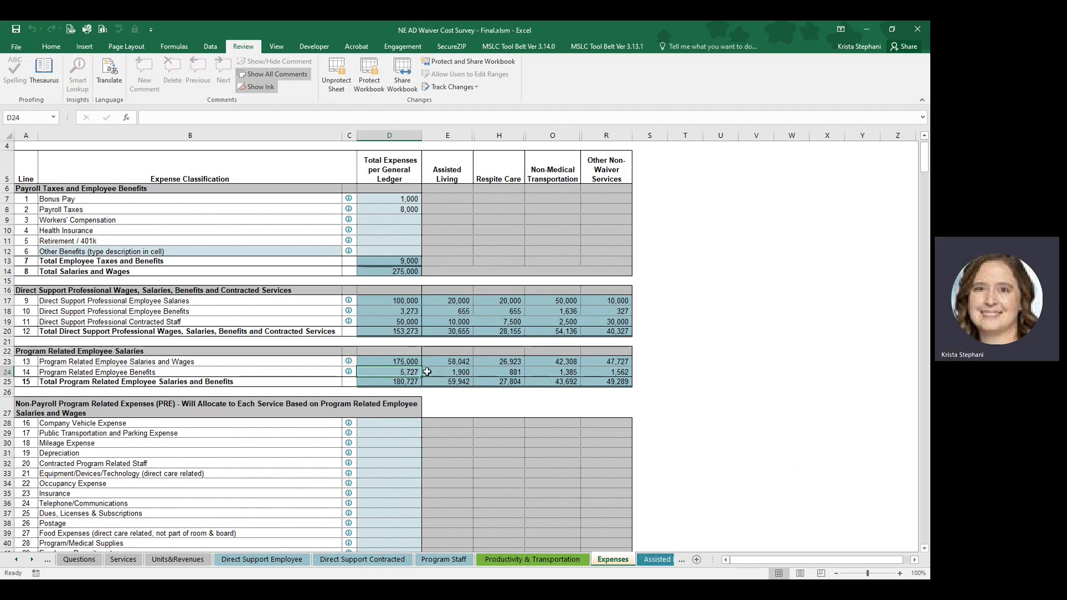
drag(407, 380, 588, 380)
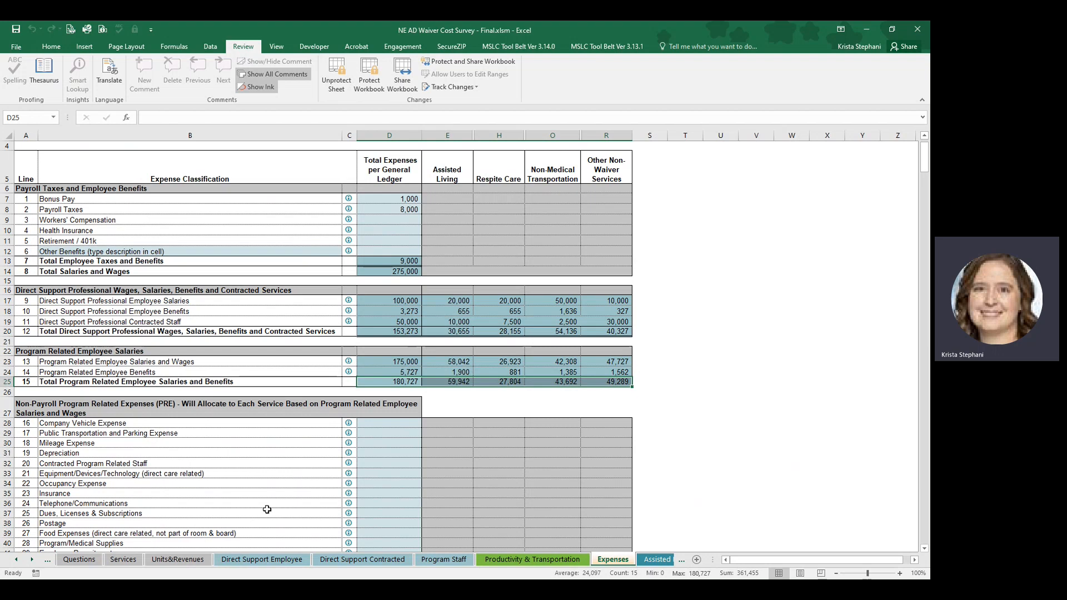
Enter 50,000 as the general ledger total for Company Vehicle Expense in the Non-Payroll Program Related Expenses section.
scroll(388, 498, down, 1)
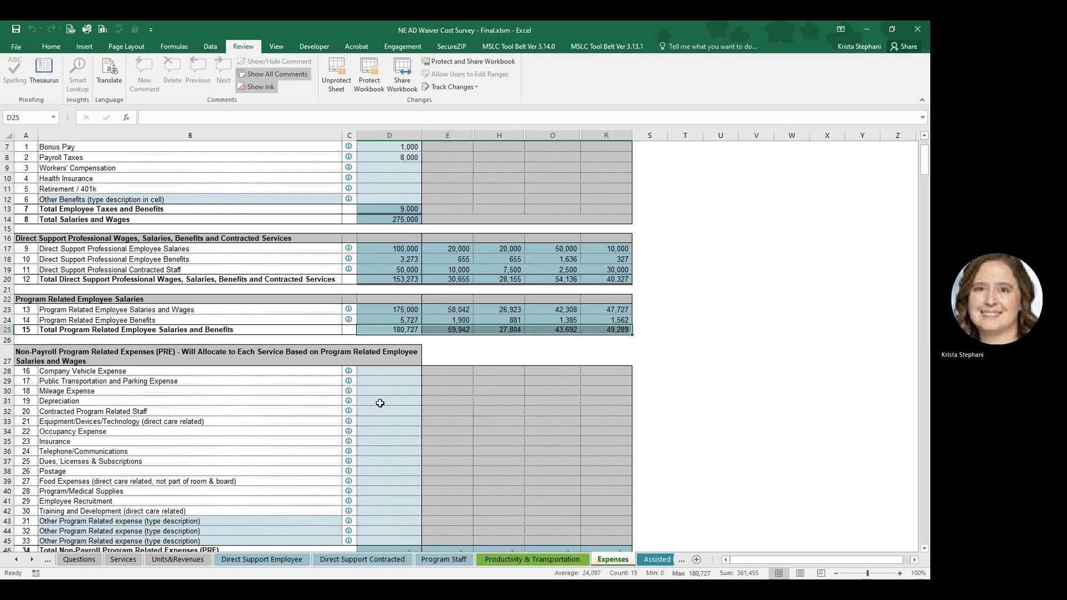
click(381, 371)
text(5000)
key(Return)
key(Up)
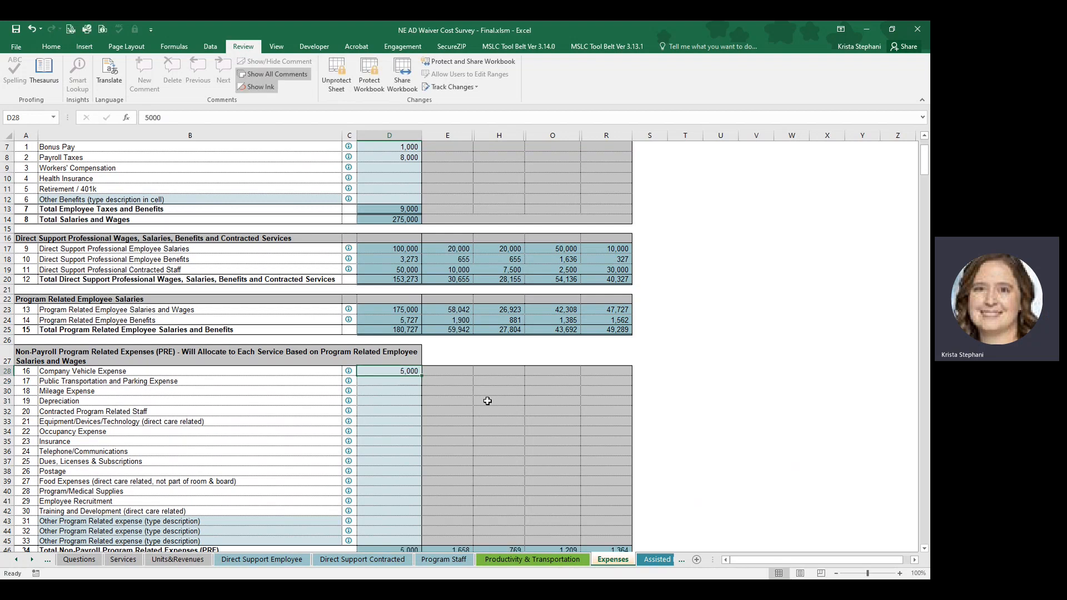
text(50000)
key(Return)
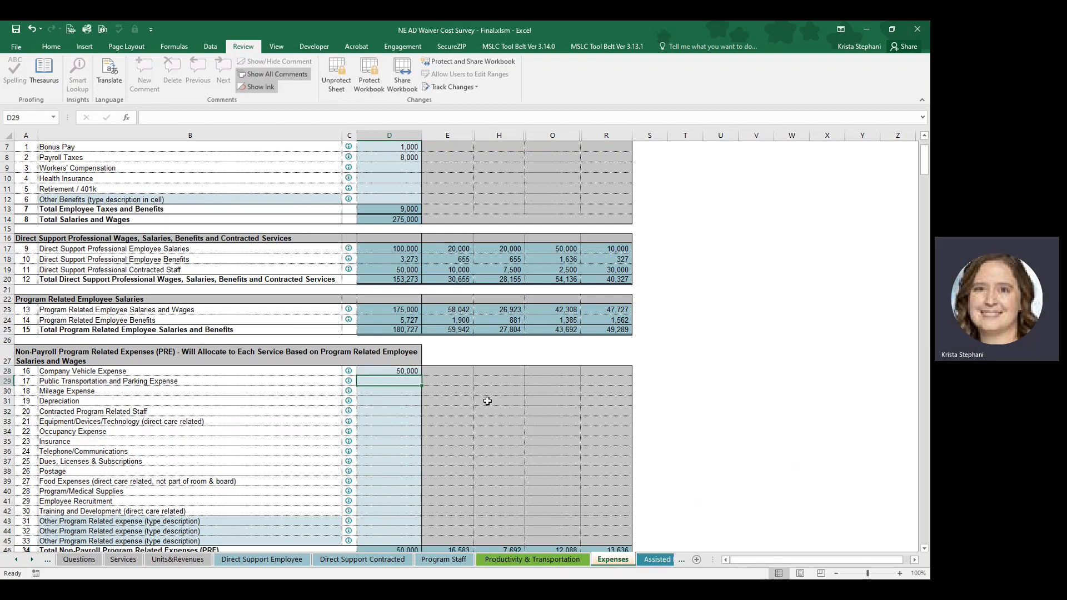
Enter 10,000 as the general ledger total for Depreciation in the Non-Payroll Program Related Expenses section.
key(Down)
key(Down)
text(10,000)
key(Return)
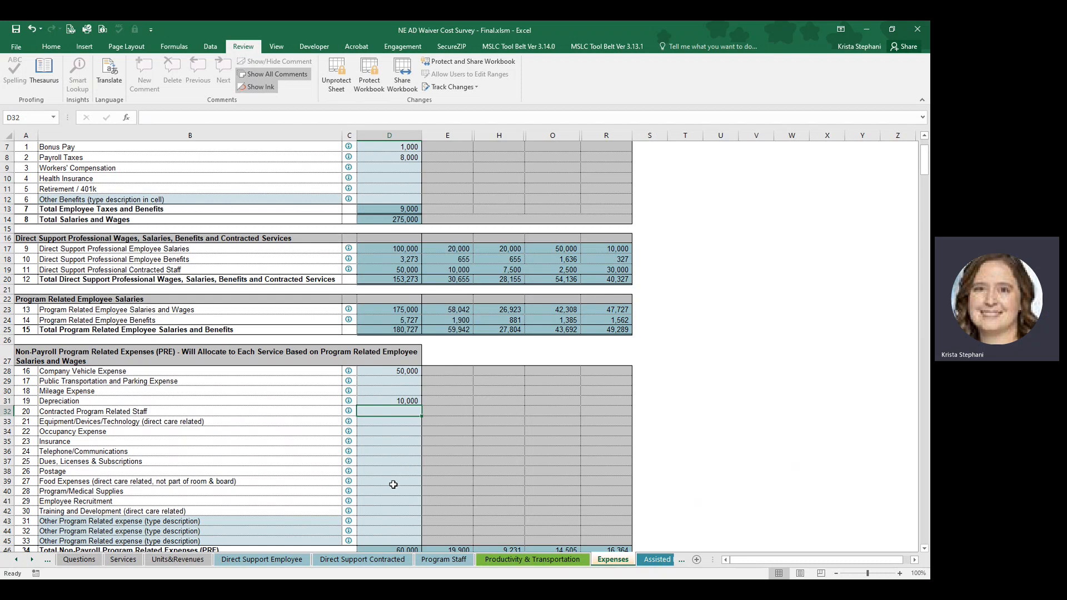
Review the direct care Food Expenses line and its entry cell among the non-payroll program related expenses.
scroll(392, 484, down, 1)
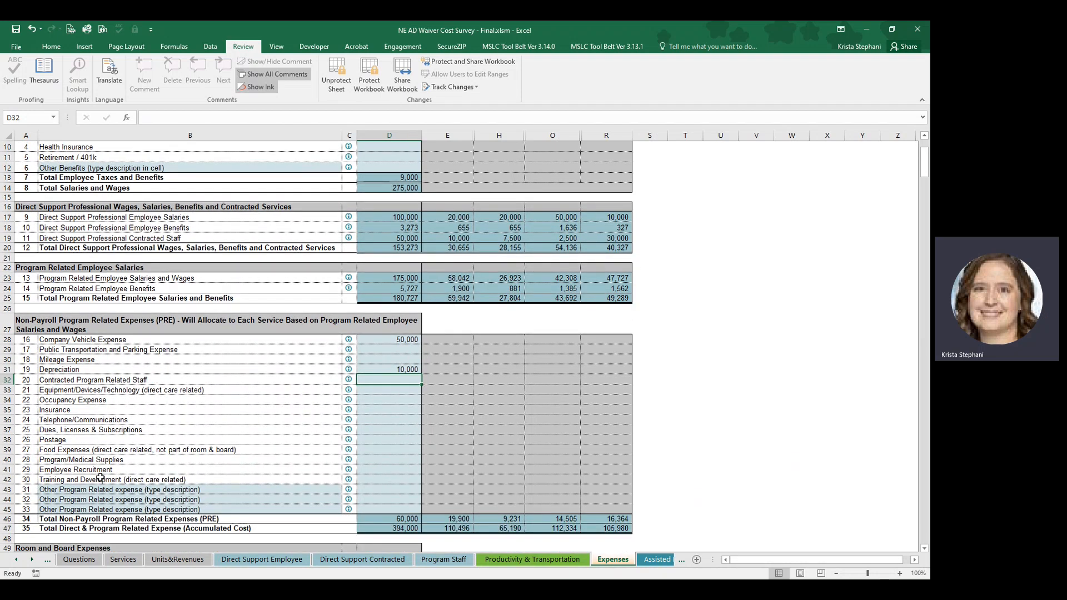
click(62, 450)
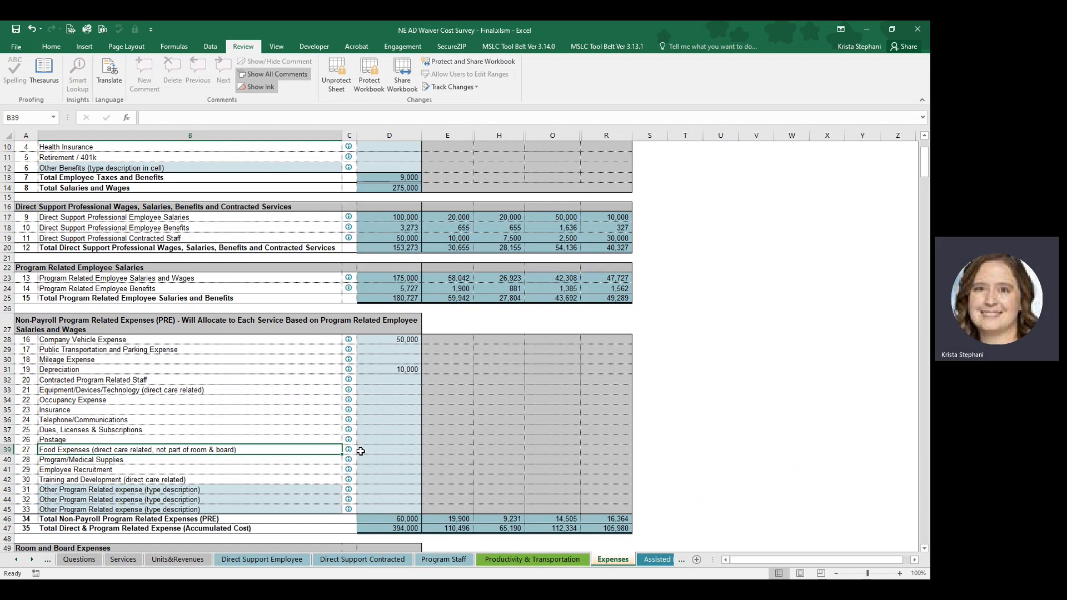
click(369, 451)
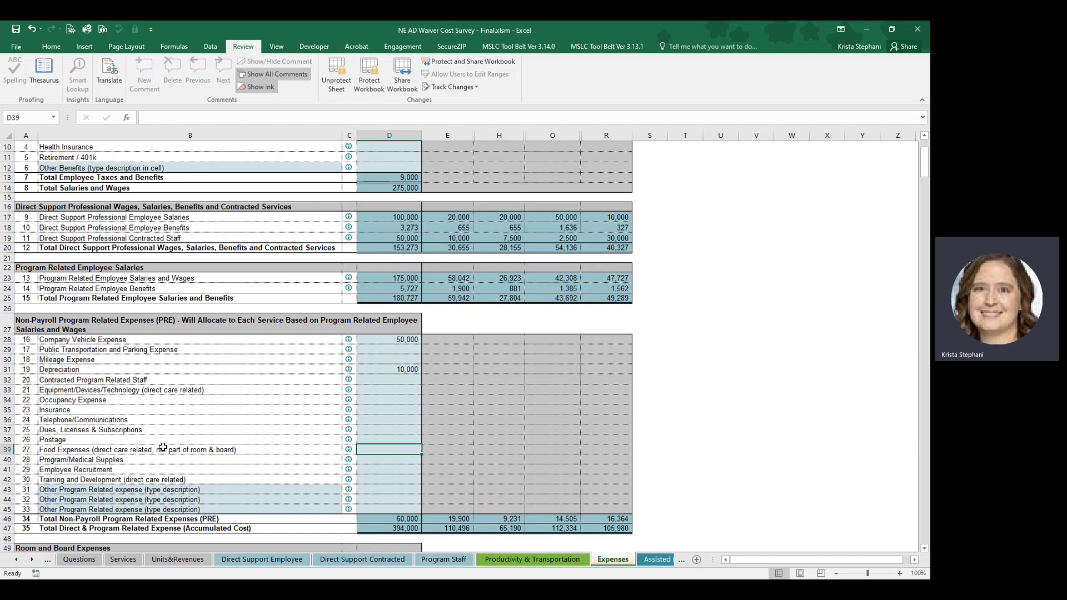
Examine how Total Non-Payroll Program Related Expenses is allocated to each service across its total row.
scroll(157, 449, down, 1)
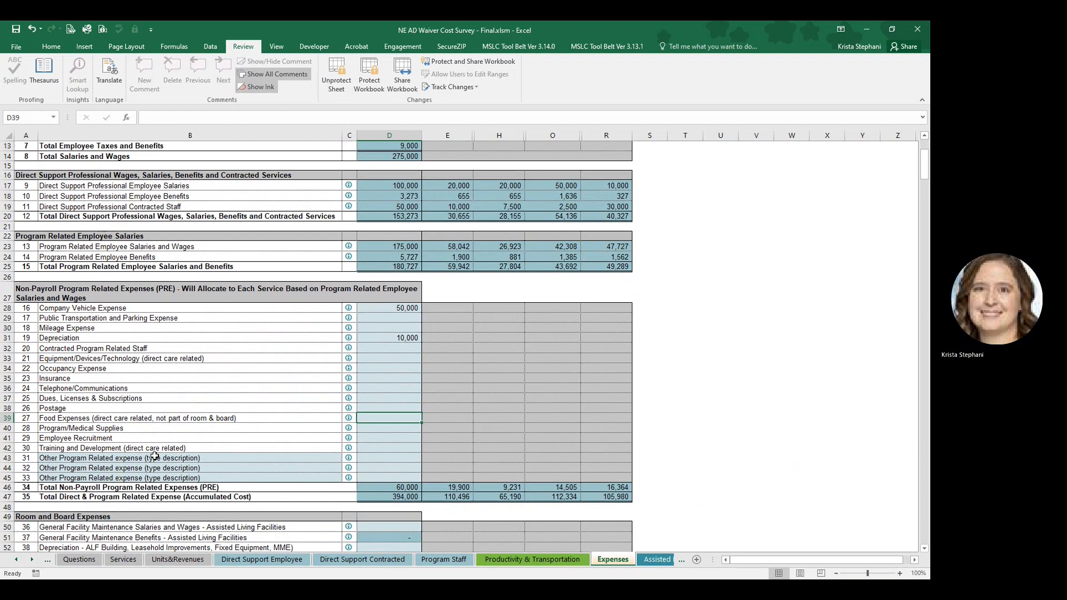
scroll(155, 453, down, 1)
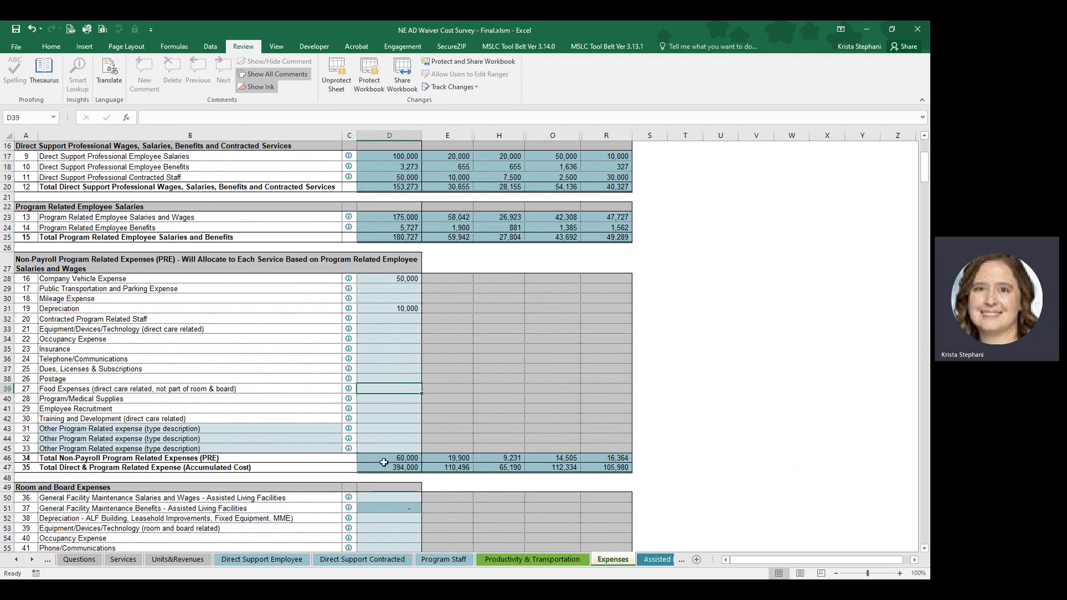
drag(382, 461, 613, 459)
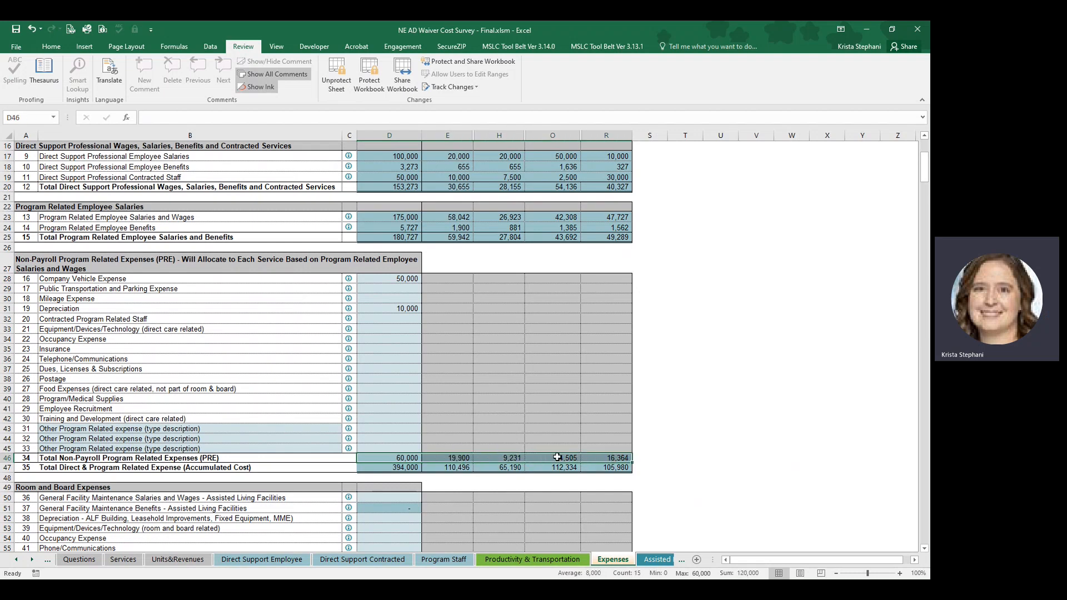
click(458, 458)
click(499, 458)
click(547, 459)
click(606, 460)
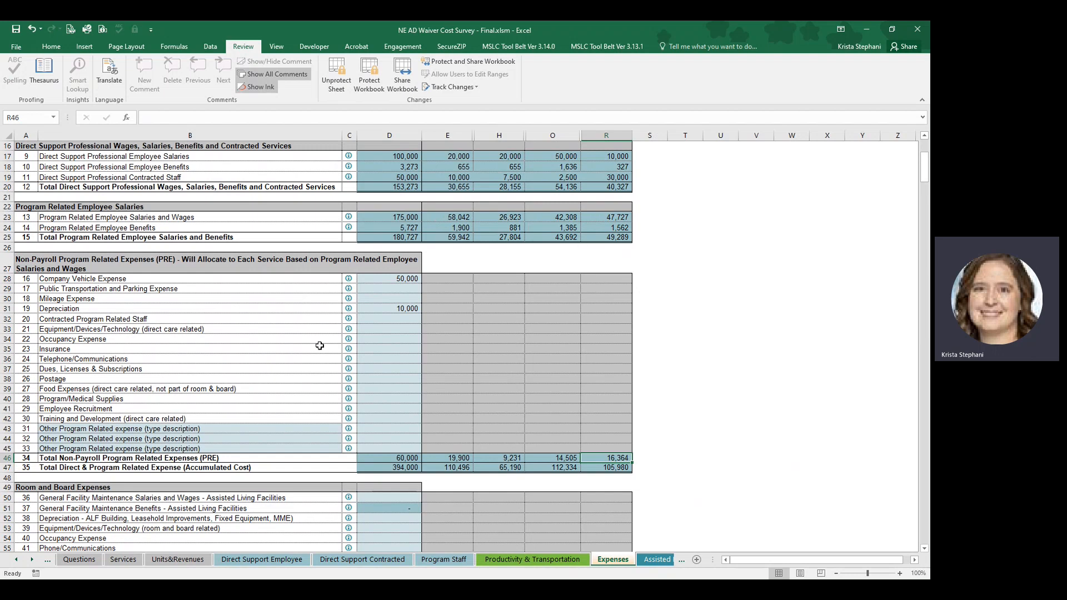
Trace the accumulated direct and program related expense total back to the non-payroll program and direct support section totals.
click(407, 468)
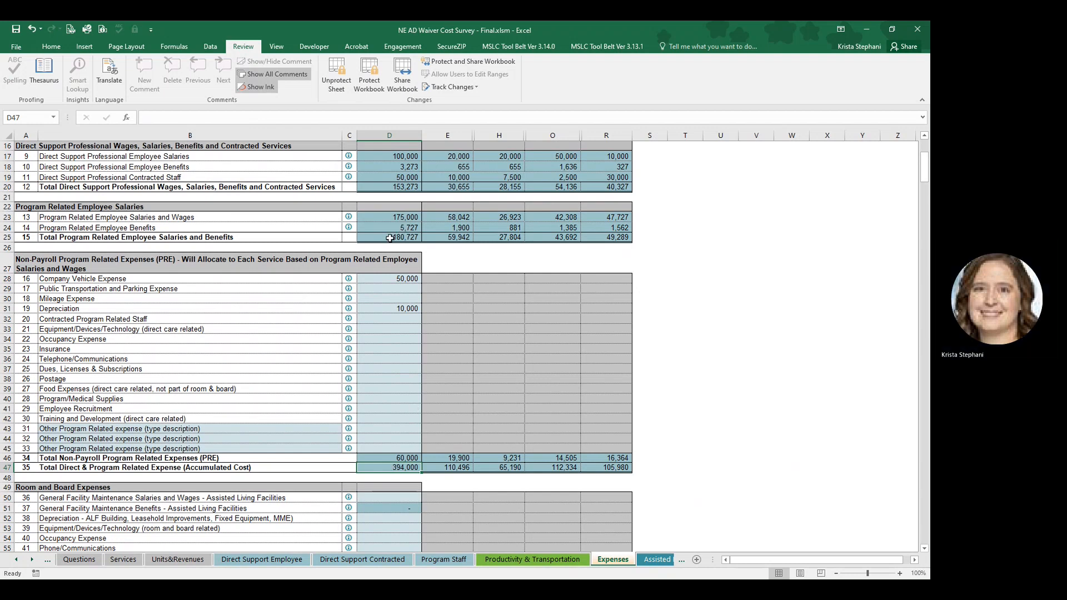
click(384, 459)
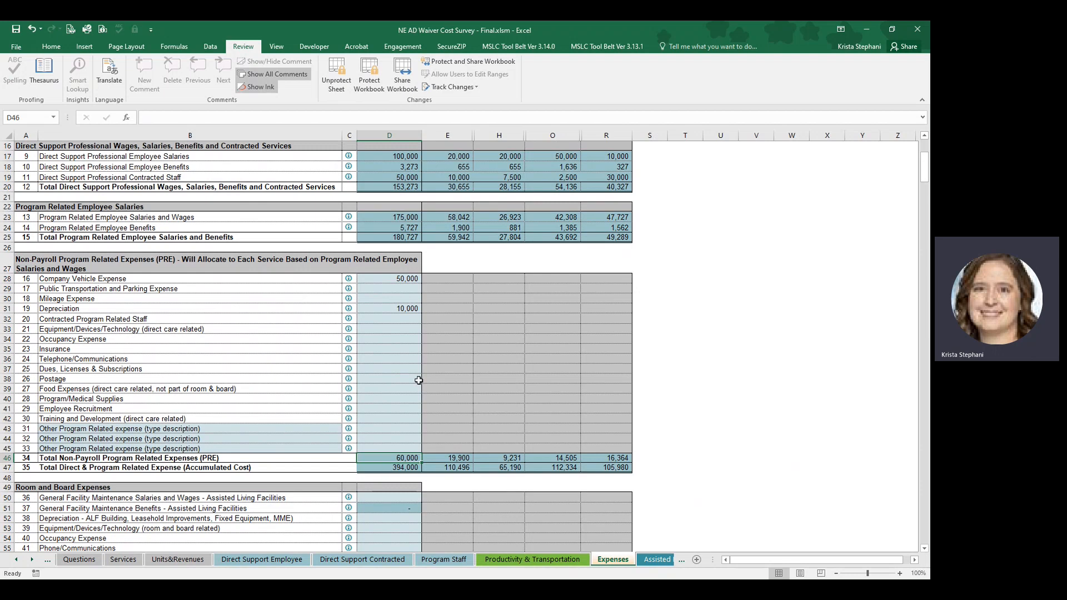
scroll(418, 380, up, 1)
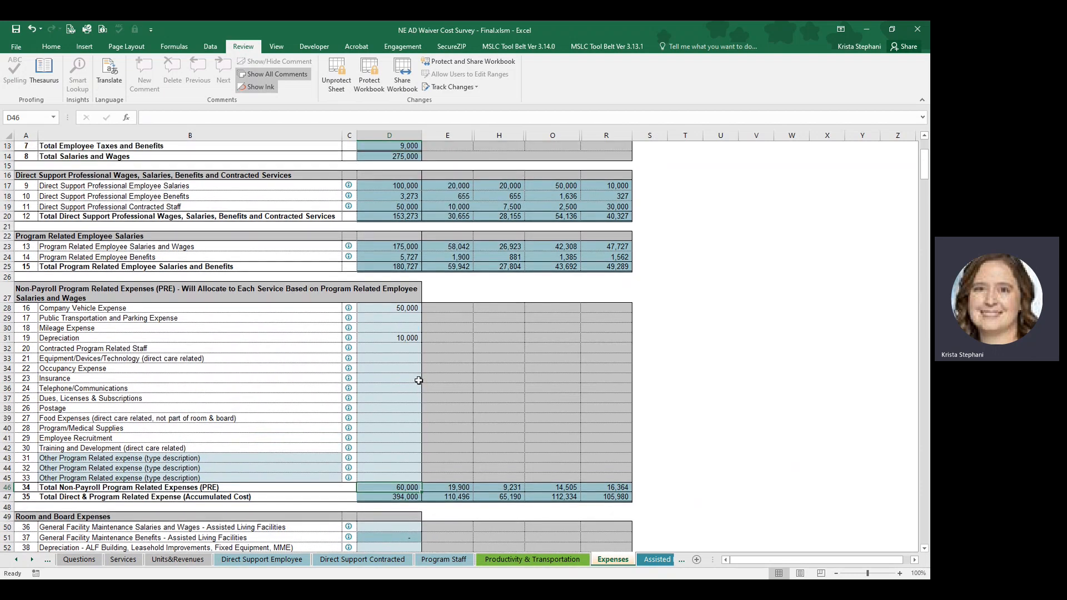
click(384, 219)
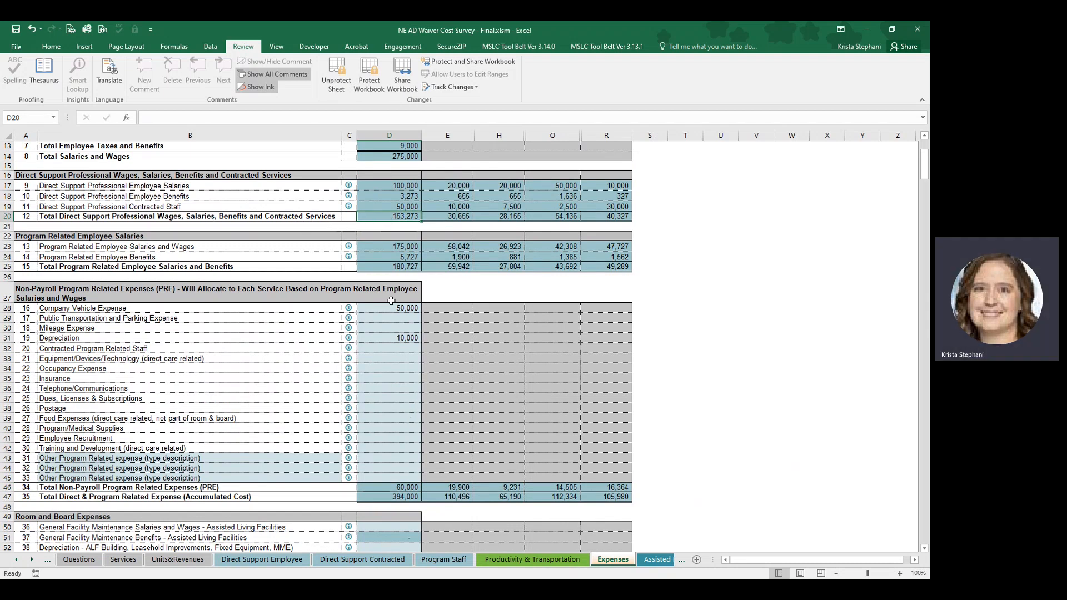
click(393, 494)
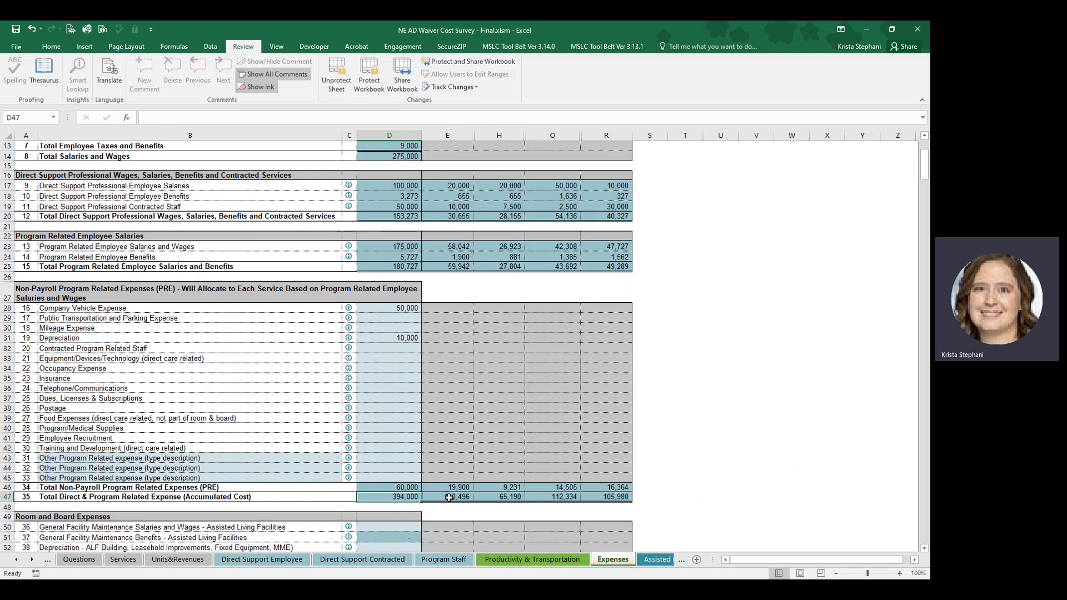
scroll(448, 498, down, 3)
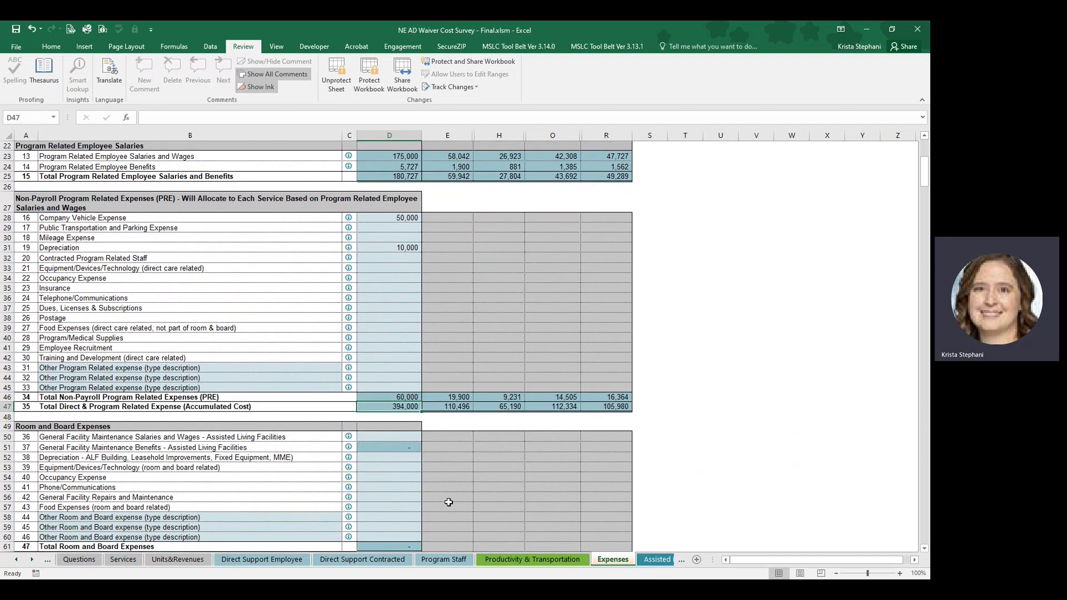
Enter 25,000 for General Facility Maintenance Salaries and Wages - Assisted Living Facilities under Room and Board Expenses.
scroll(452, 502, down, 4)
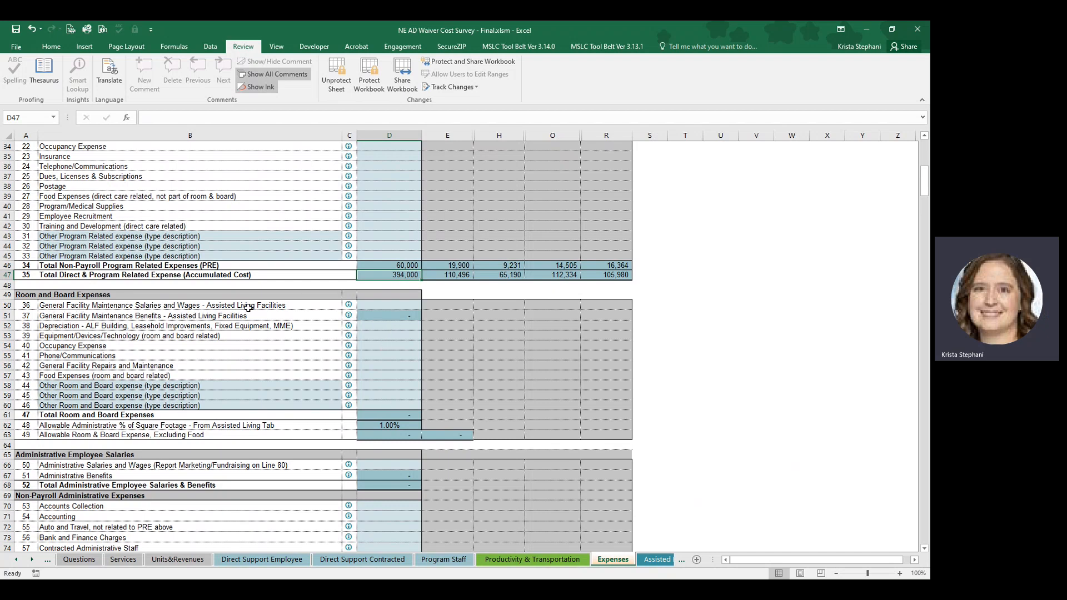
click(384, 303)
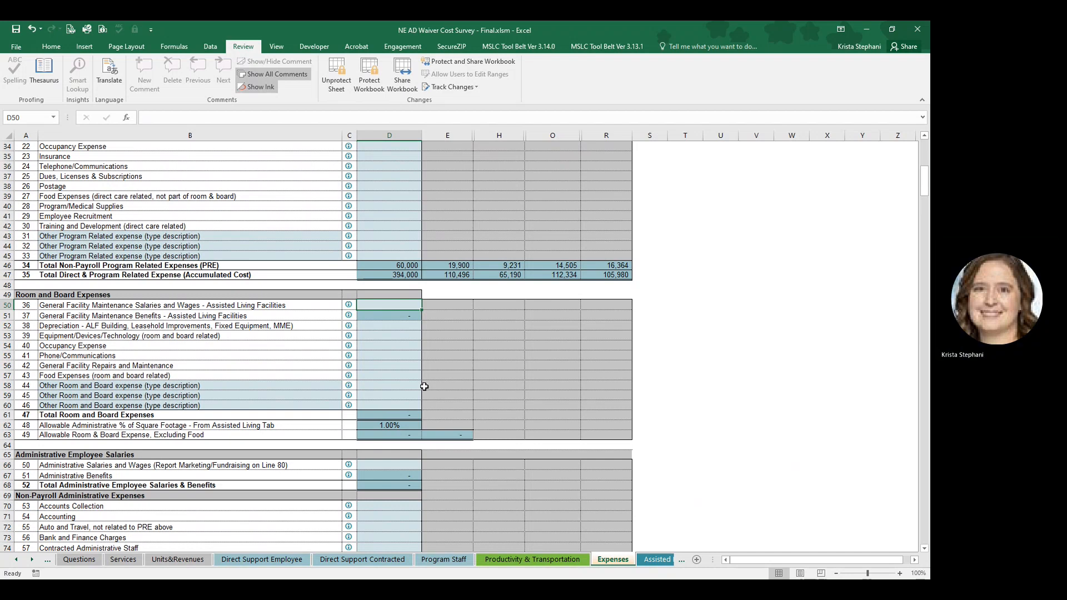
text(25000)
key(Return)
key(Return)
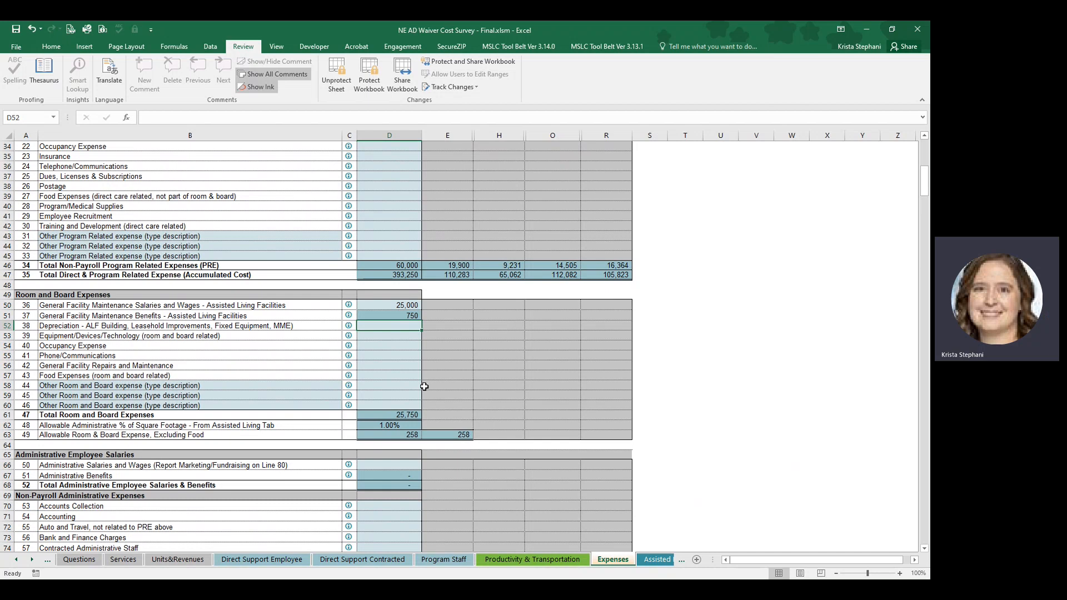
Enter 10,000 for the ALF building Depreciation line and 15,000 for Occupancy Expense under Room and Board Expenses.
text(10000)
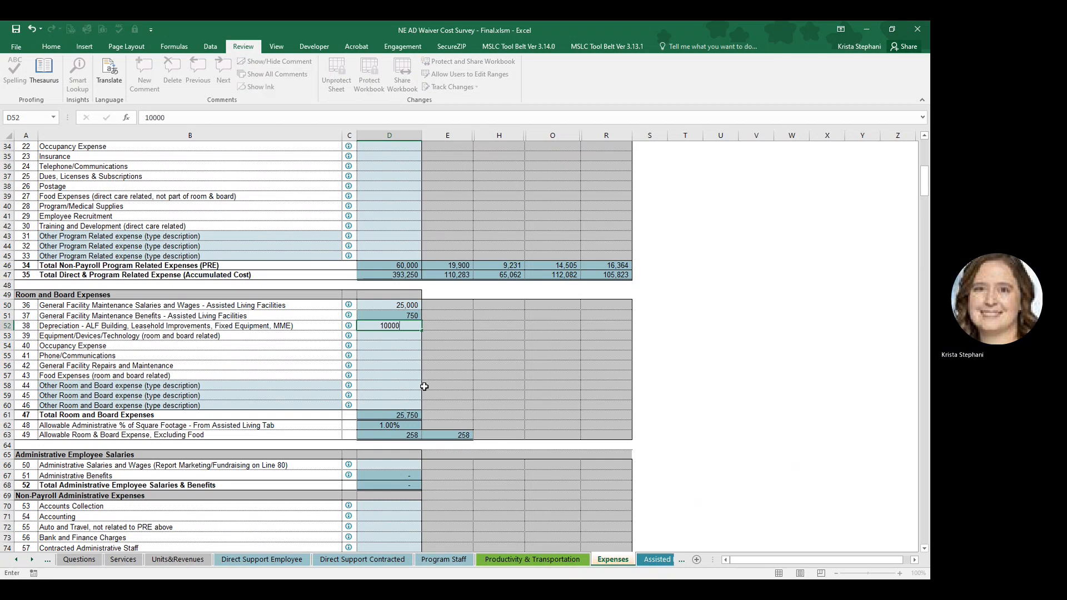
key(Return)
key(Return)
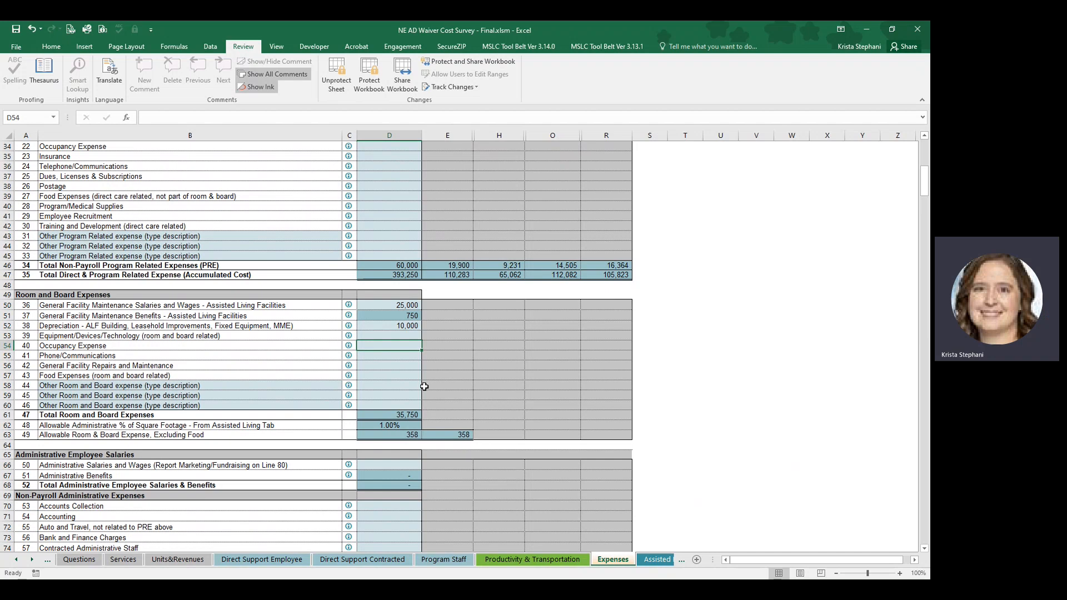
text(15000)
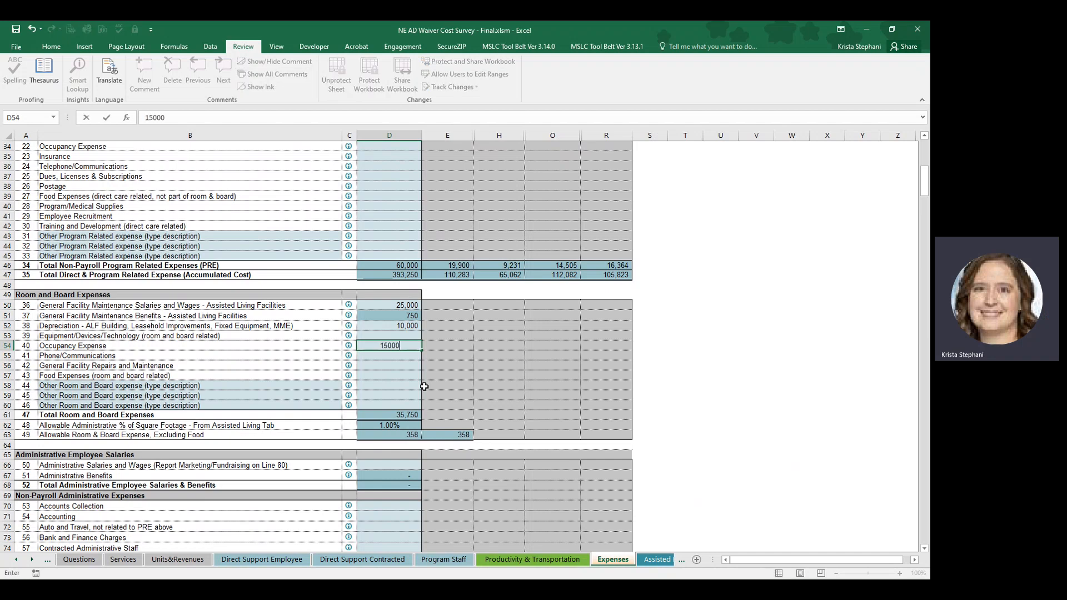
key(Return)
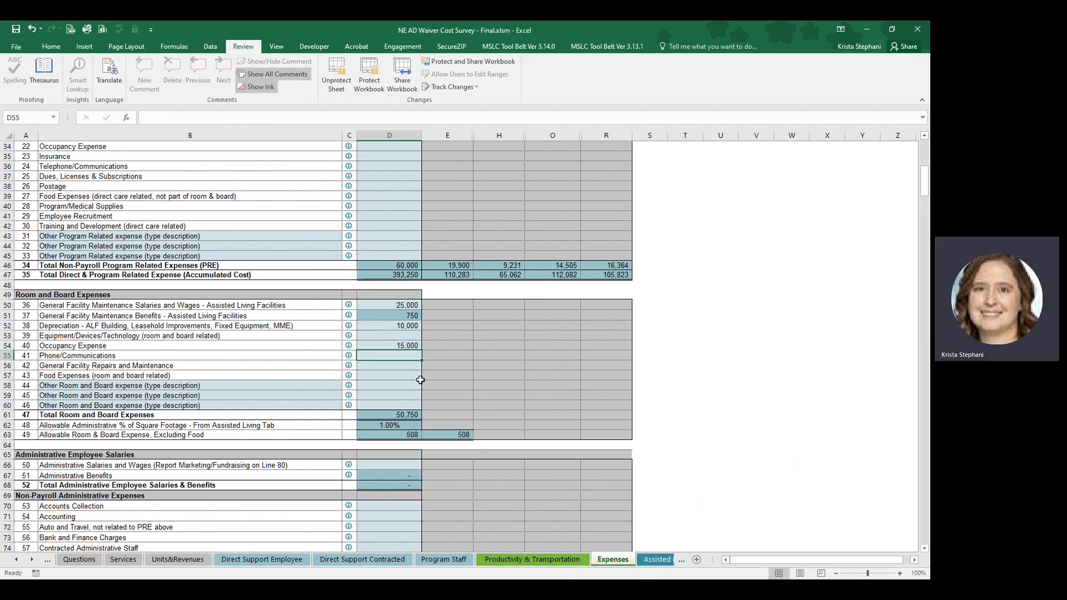
Check the help note for room and board Occupancy Expense and enter 25,000 for Food Expenses (room and board related).
click(349, 347)
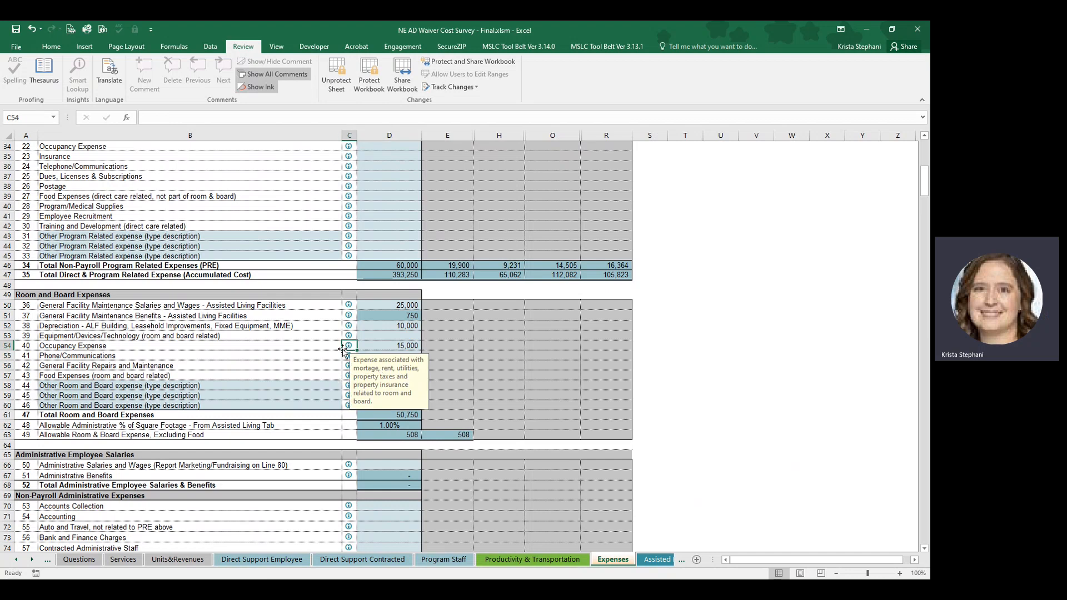
click(308, 374)
click(376, 377)
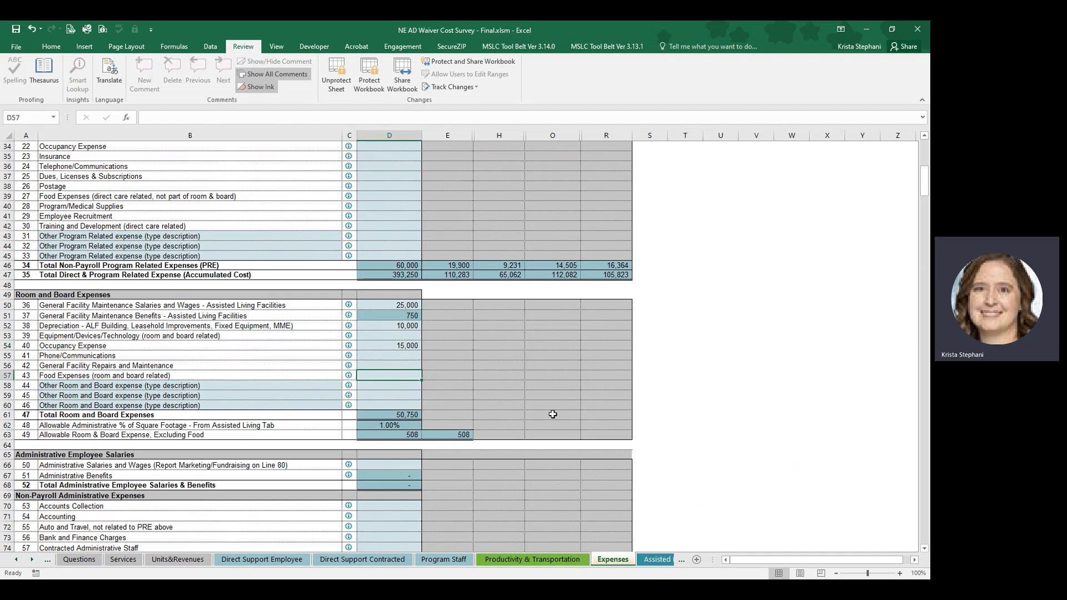
text(25000)
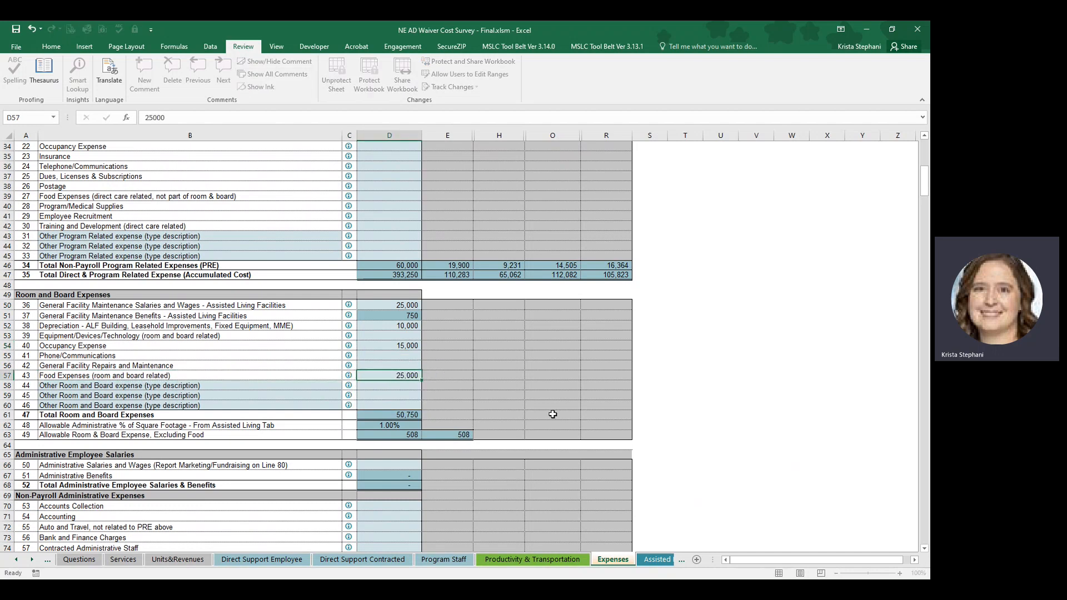
key(Return)
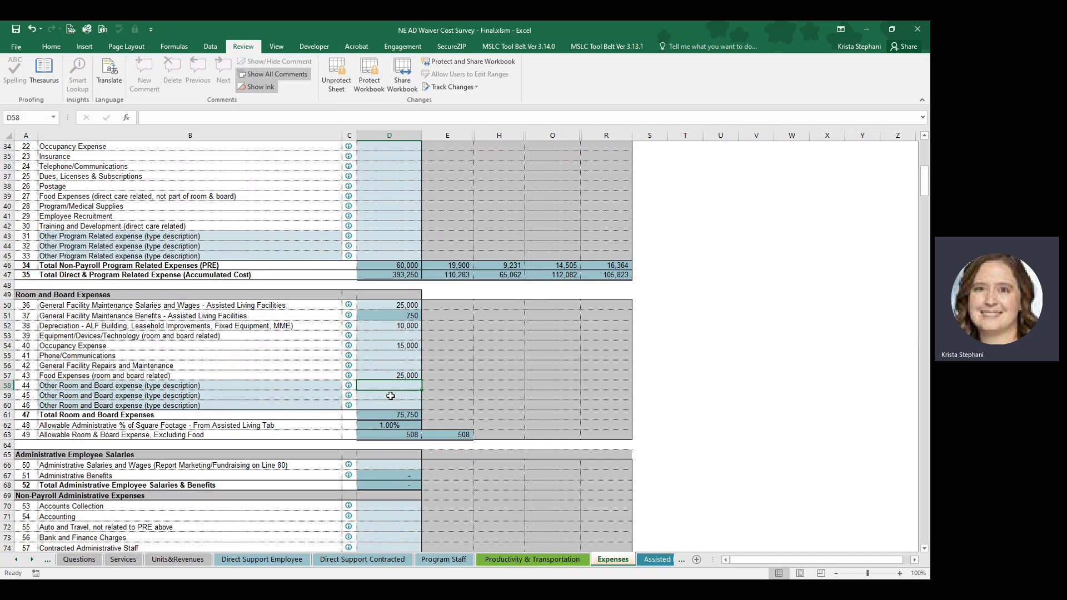
Trace the allowable administrative square footage percentage to the Assisted Living sheet and review the Allowable Room & Board Expense, Excluding Food.
click(389, 434)
click(398, 425)
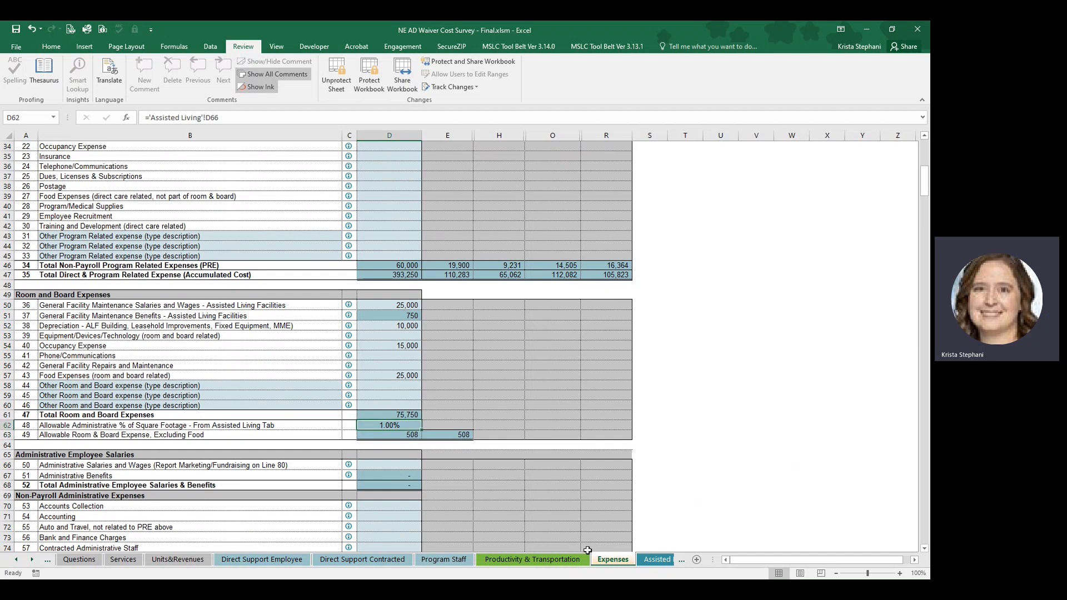
click(648, 557)
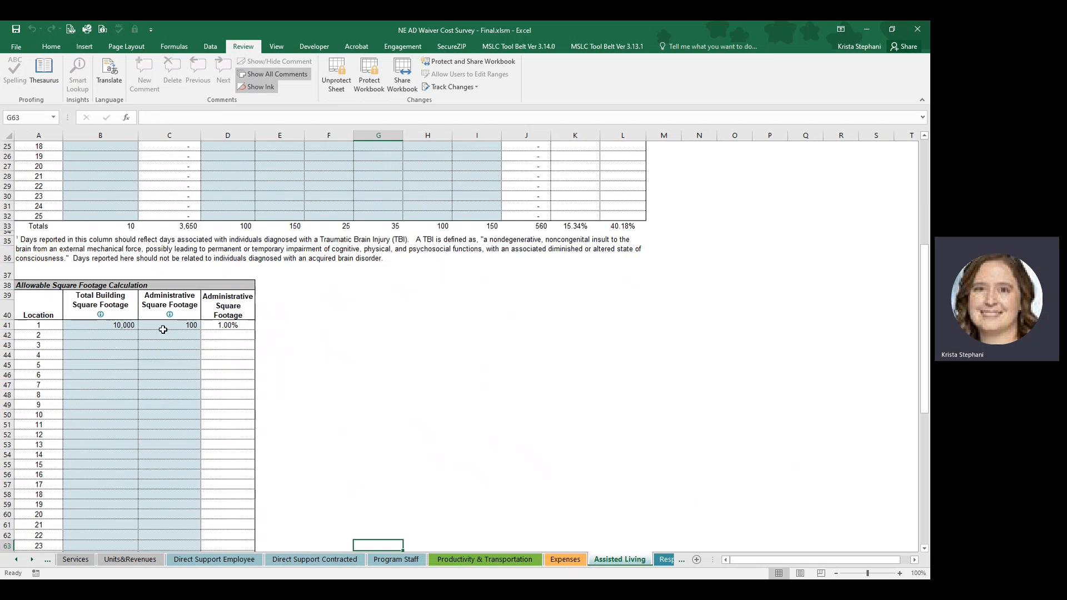
click(565, 559)
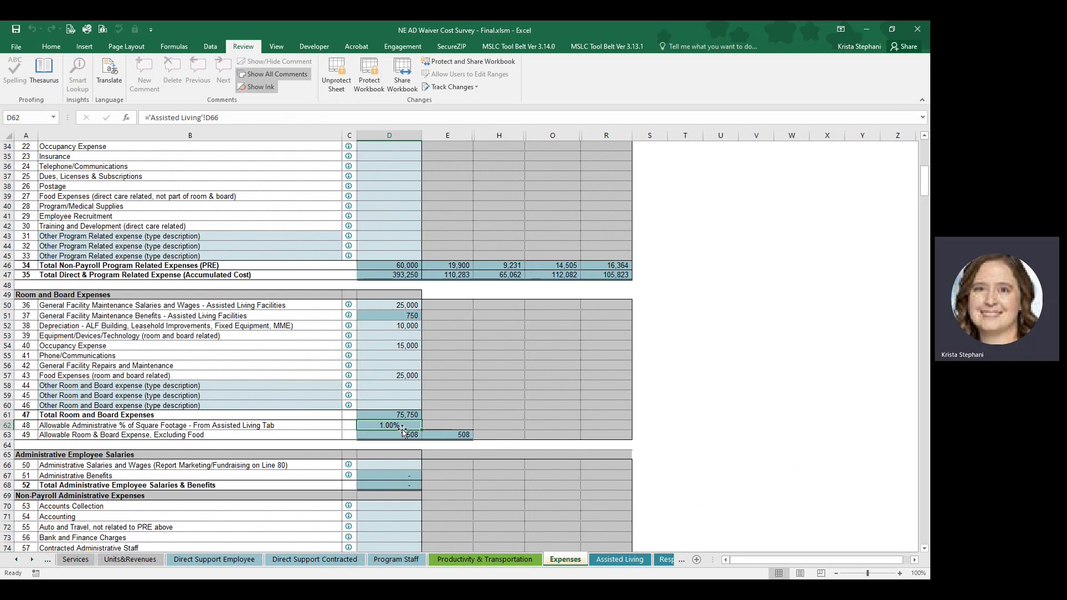
click(444, 434)
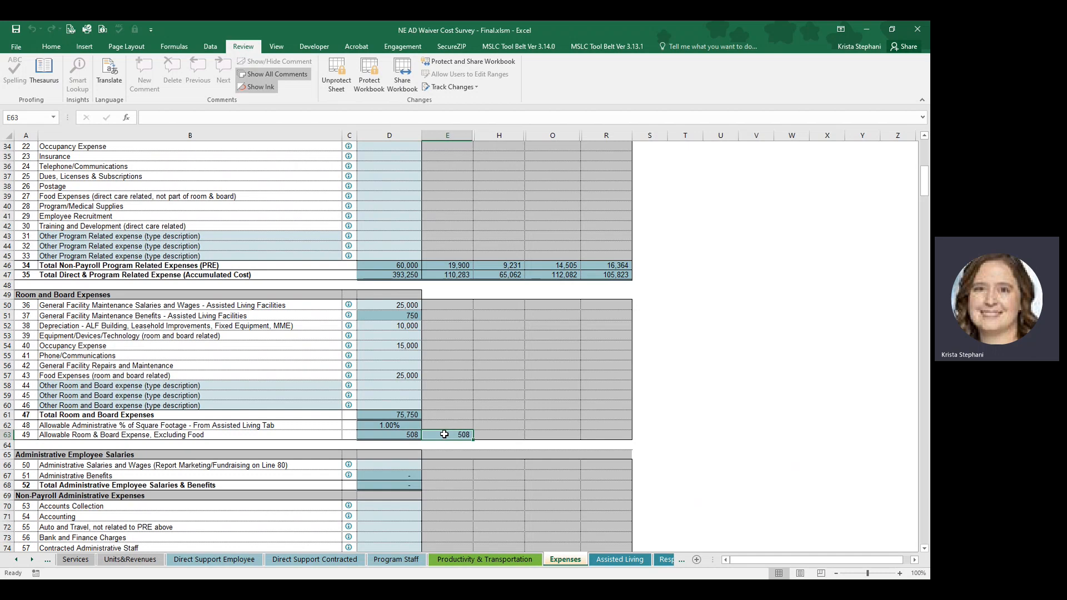
Enter 25,000 for Administrative Salaries and Wages in the Administrative Employee Salaries section.
scroll(442, 431, down, 2)
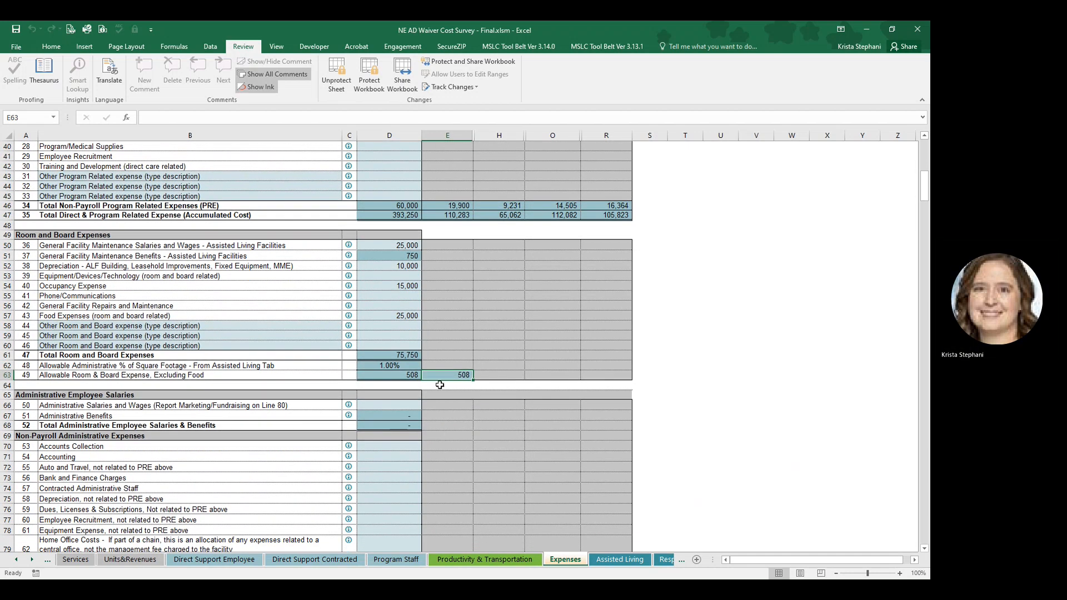
scroll(419, 331, down, 3)
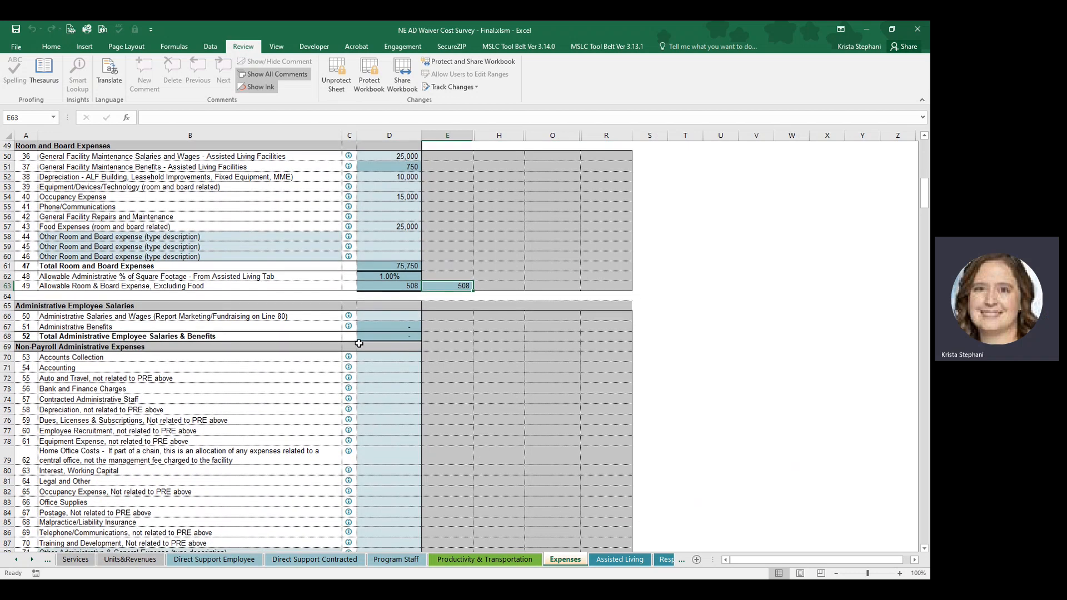
click(383, 317)
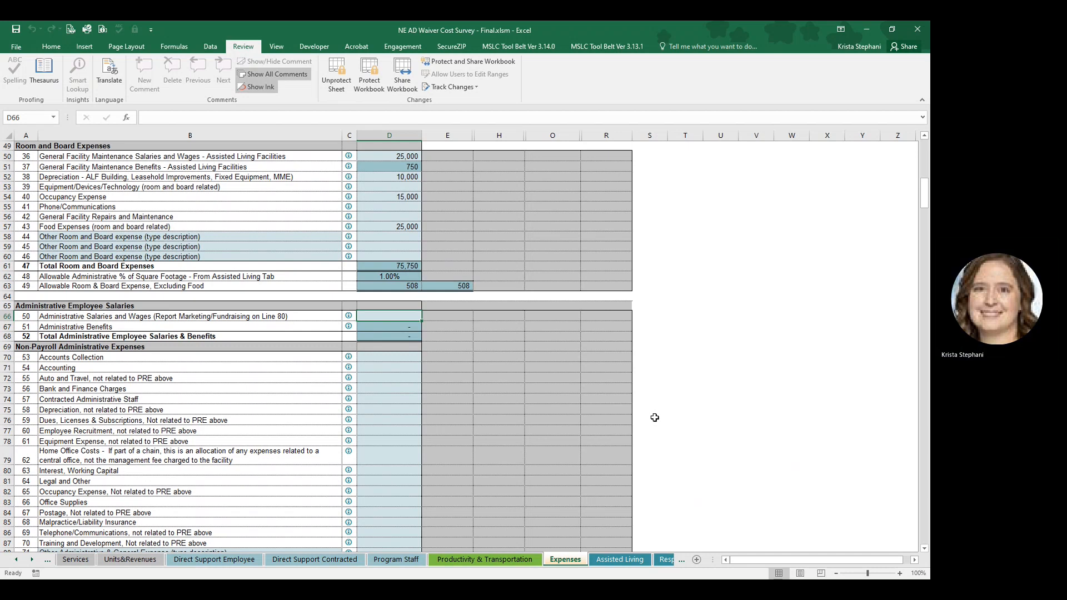
text(2)
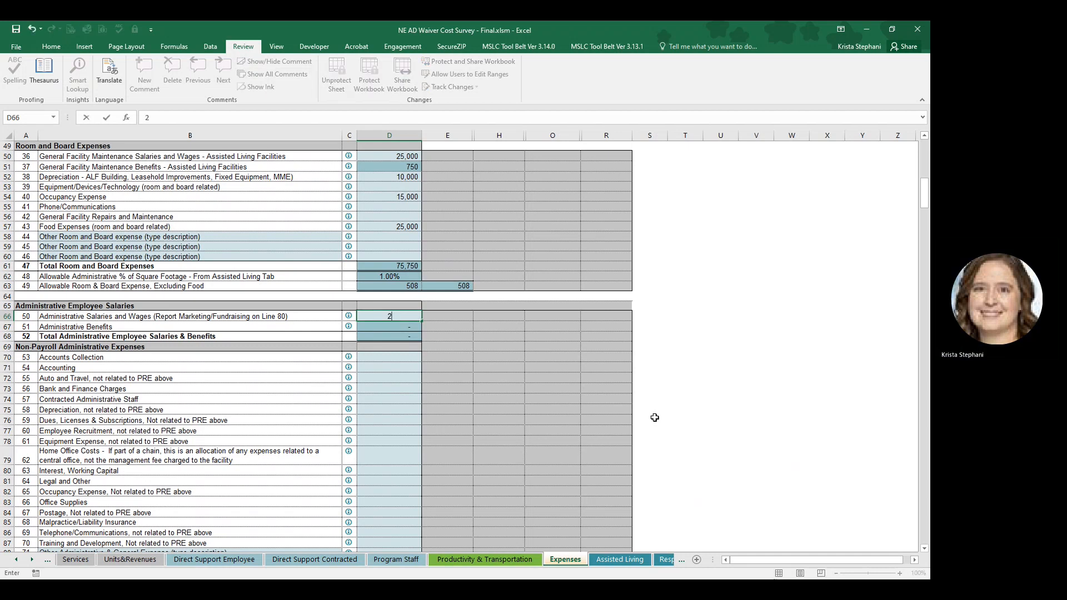
text(5,000)
key(Return)
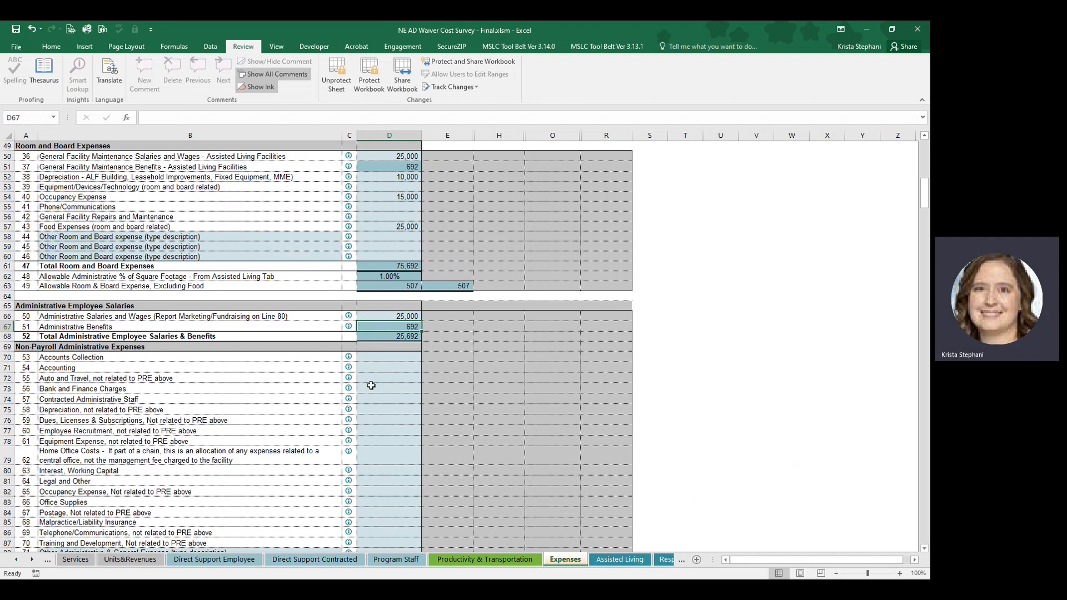
Review the Non-Payroll Administrative Expenses lines, including the Home Office Costs entry, against the room and board lines.
scroll(371, 385, down, 2)
scroll(371, 385, down, 1)
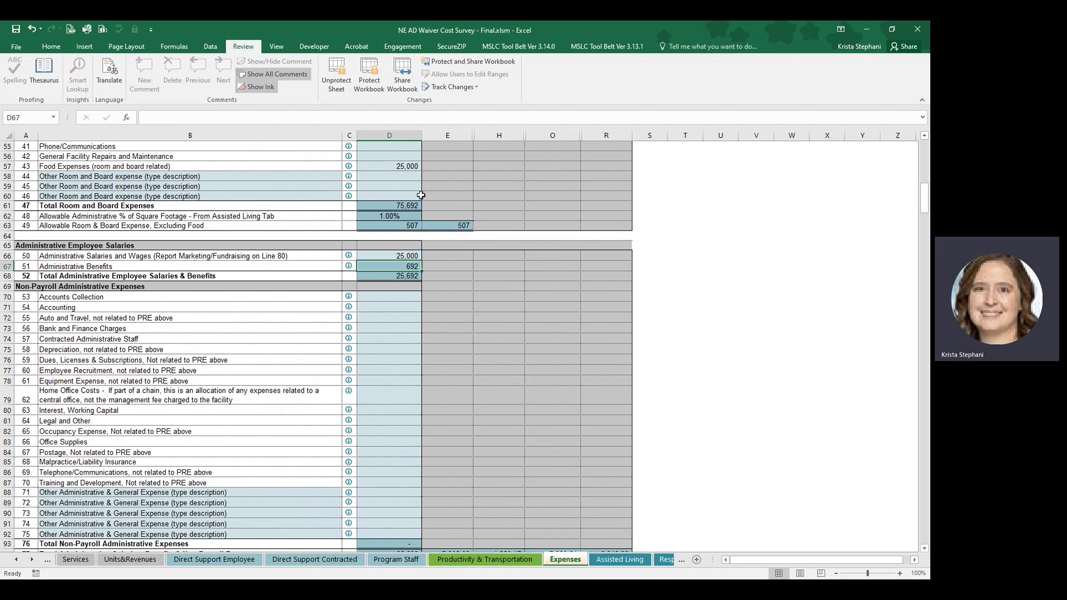
scroll(392, 193, up, 1)
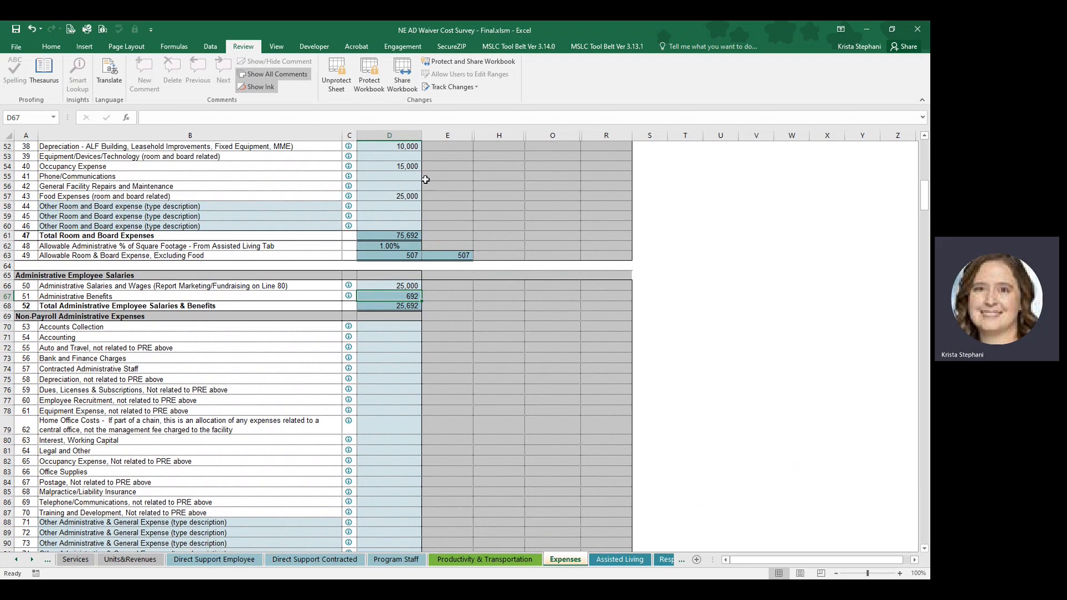
scroll(397, 186, up, 1)
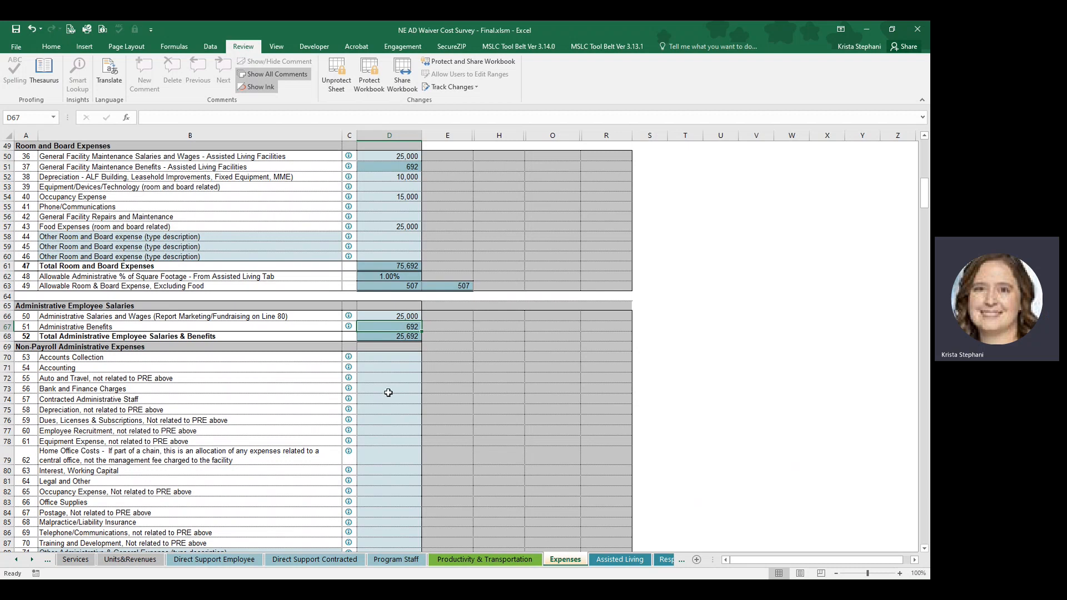
click(385, 451)
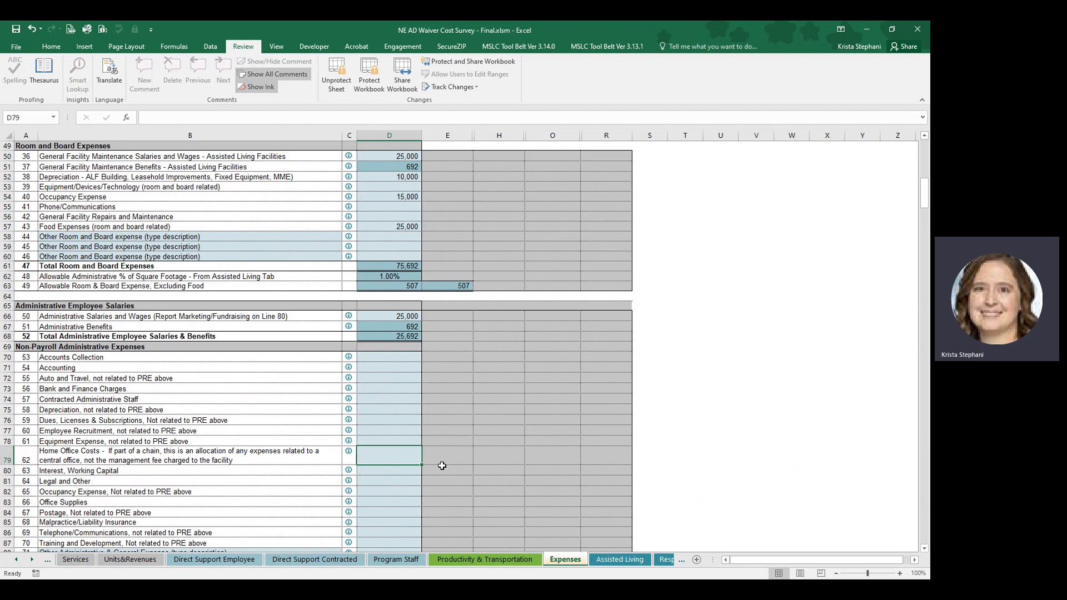
Enter 500 for Postage and 15,000 for Malpractice/Liability Insurance under Non-Payroll Administrative Expenses.
key(Down)
key(Down)
key(Down)
key(Down)
key(Down)
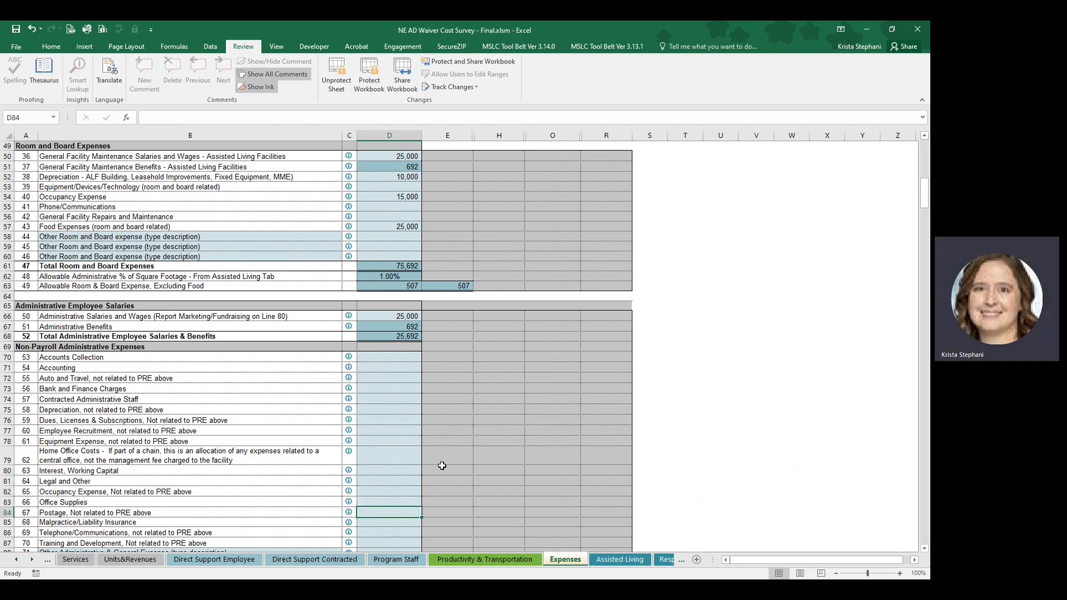
text(500)
key(Return)
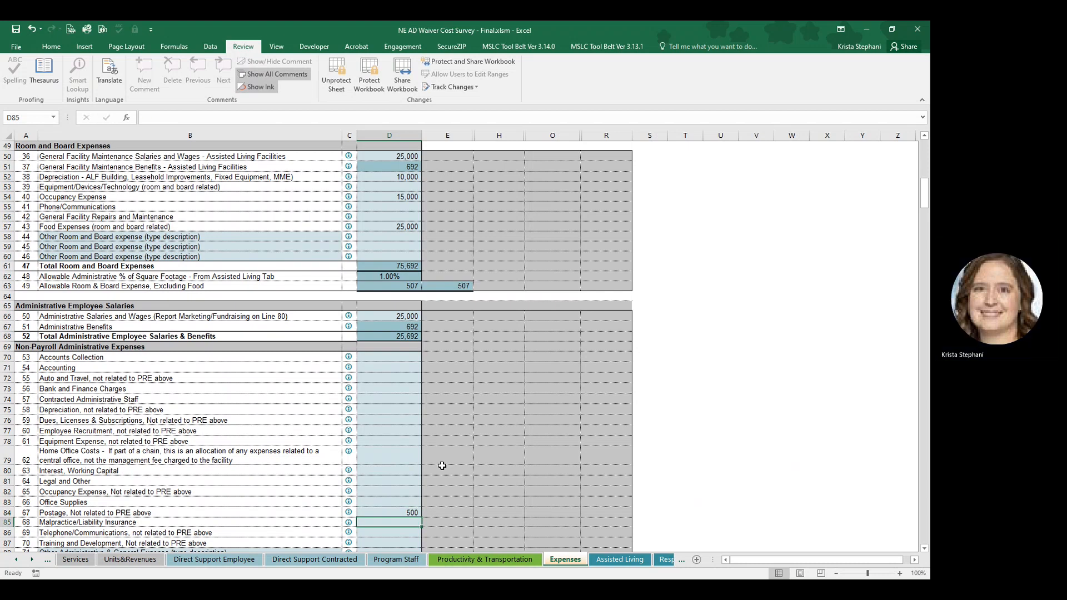
text(15000)
key(Return)
Enter 100 for Employee Recruitment, not related to PRE above, under Non-Payroll Administrative Expenses.
key(Up)
key(Up)
key(Up)
key(Up)
key(Up)
key(Up)
key(Up)
key(Up)
key(Up)
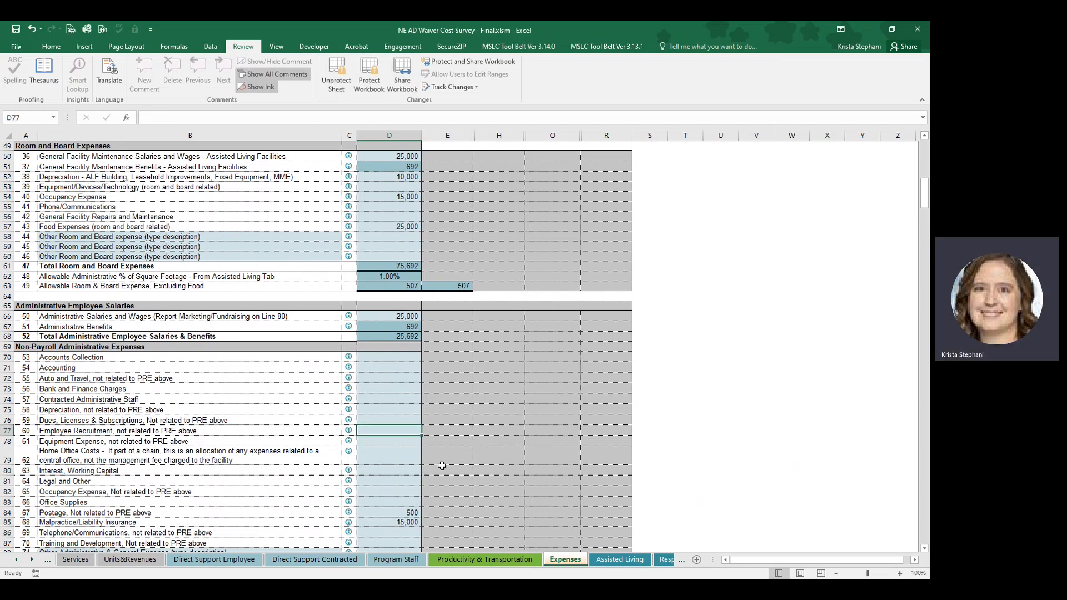
text(100)
key(Return)
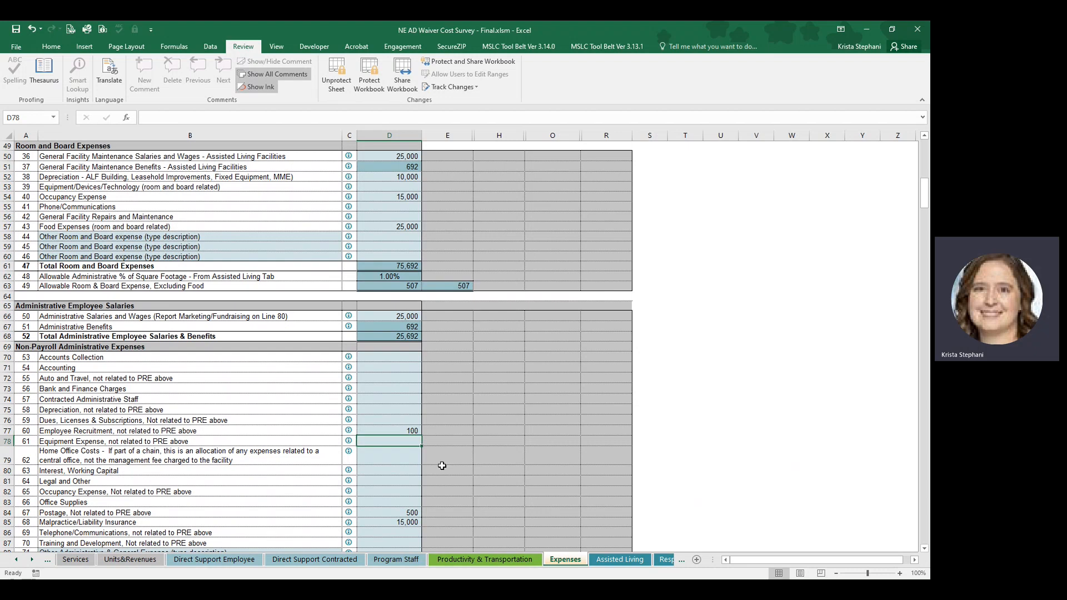
Examine how the administrative expense totals are allocated to each service against the Total Direct & Program Related Expense accumulated costs.
scroll(414, 478, down, 1)
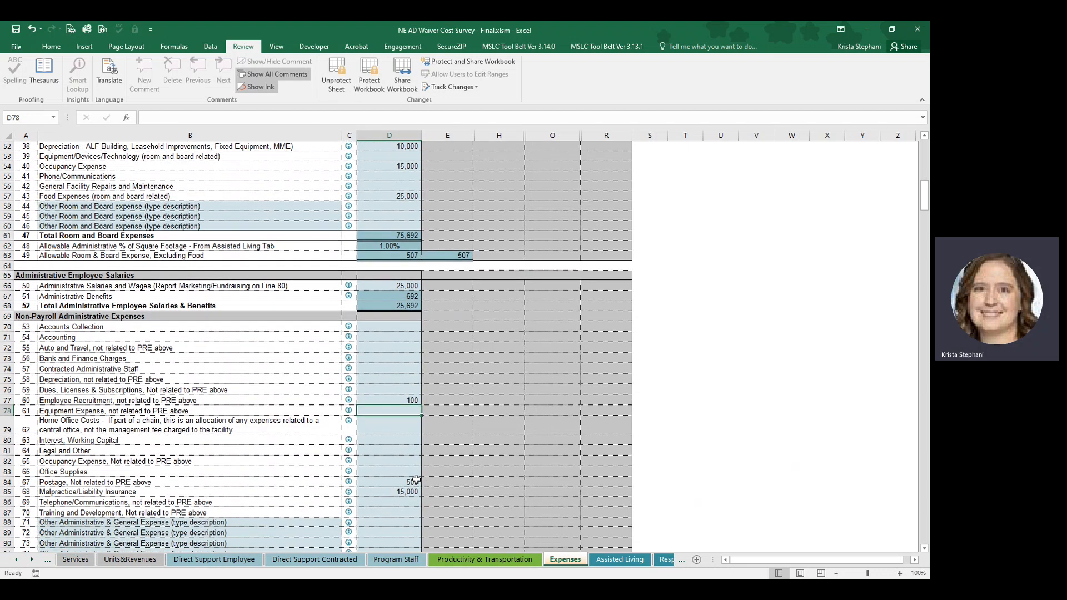
scroll(414, 477, down, 2)
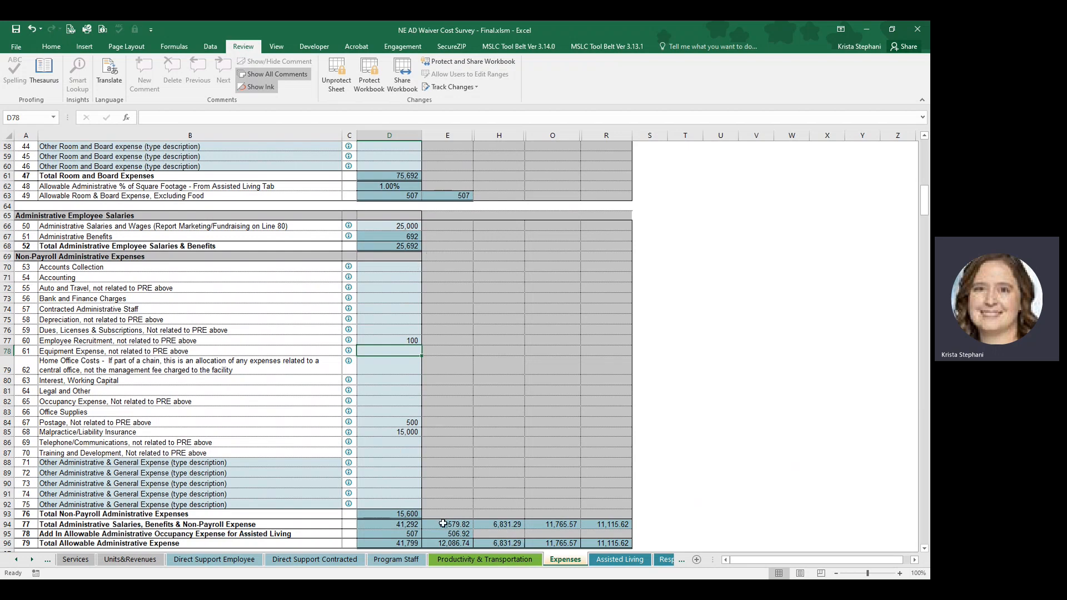
scroll(467, 525, up, 6)
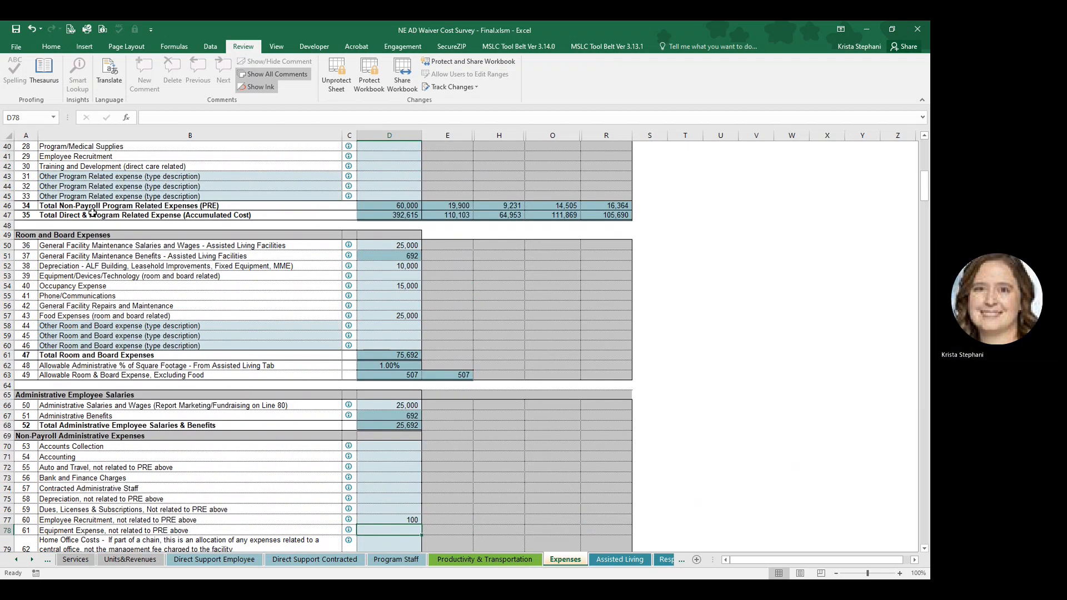
drag(409, 215, 453, 215)
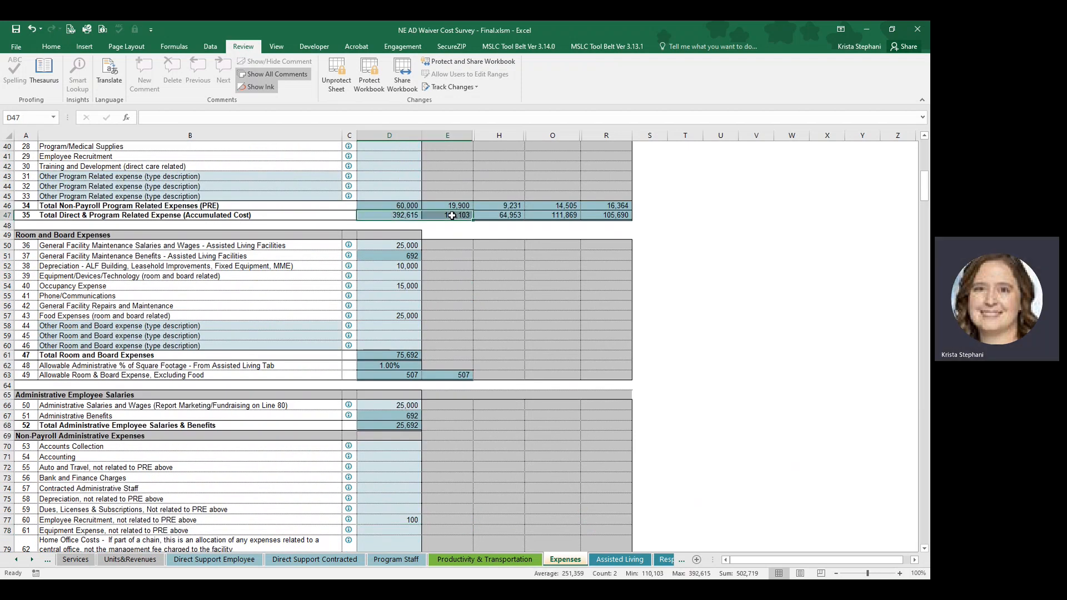
click(453, 215)
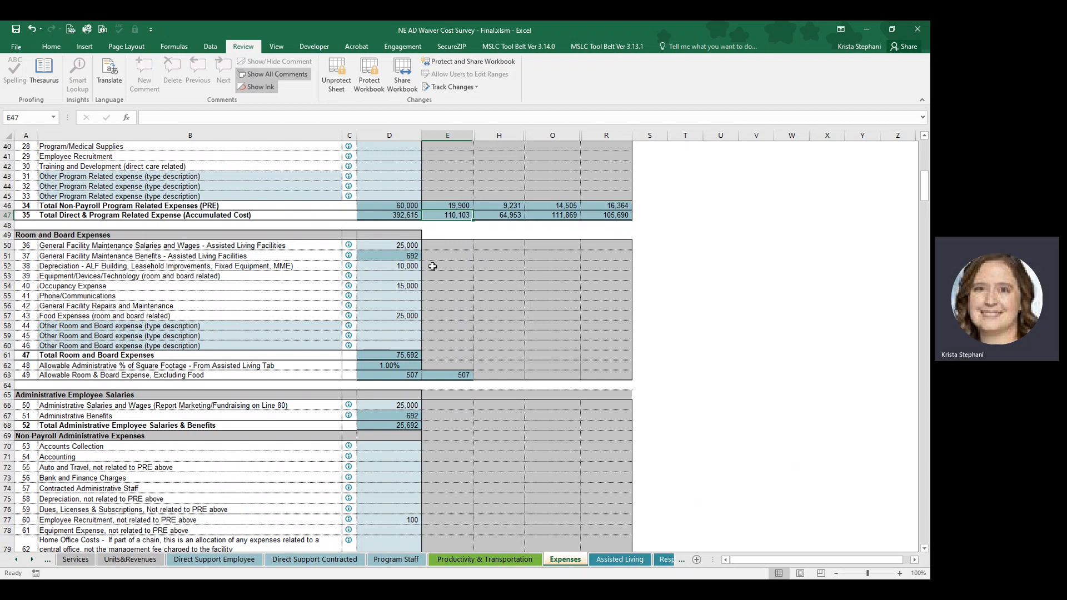
scroll(448, 485, down, 8)
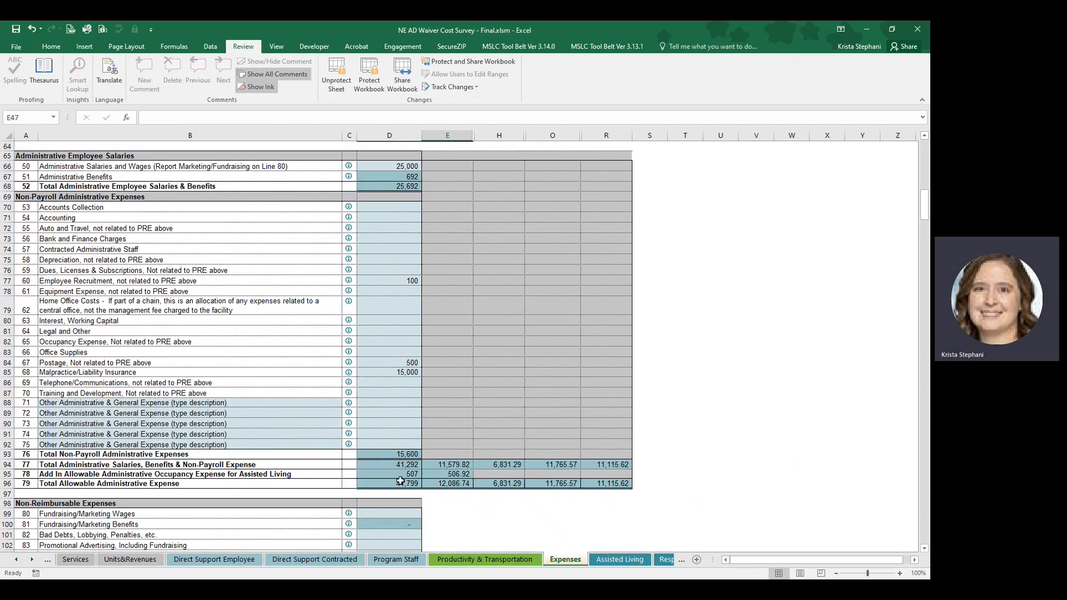
scroll(399, 484, down, 1)
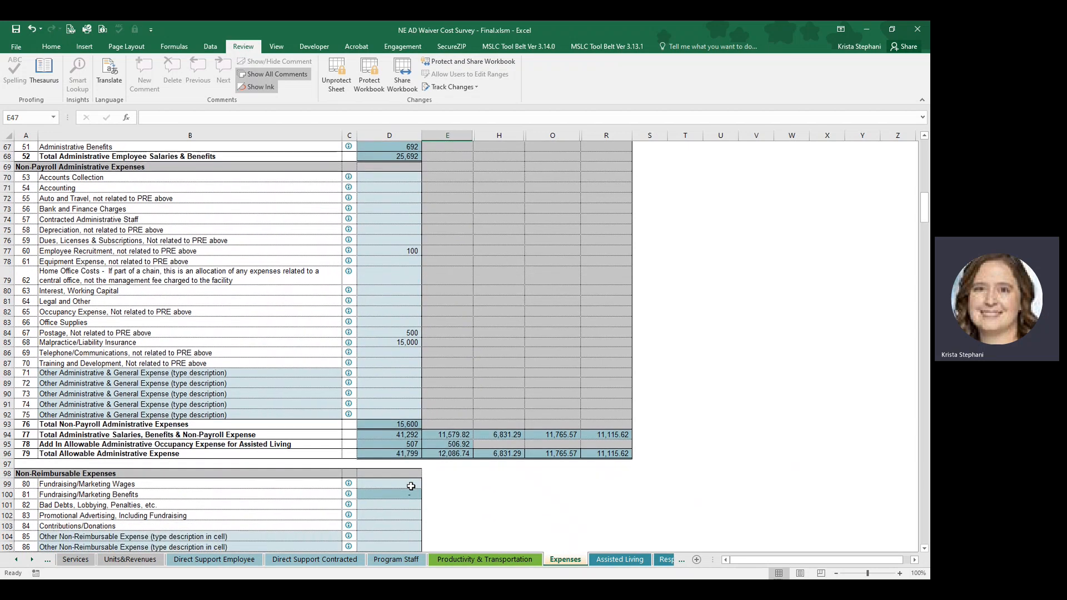
Enter 510,000 for Total Expenses per G/L, below the Non-Reimbursable Expenses section, and check the variance message under Percent Difference.
scroll(486, 477, down, 4)
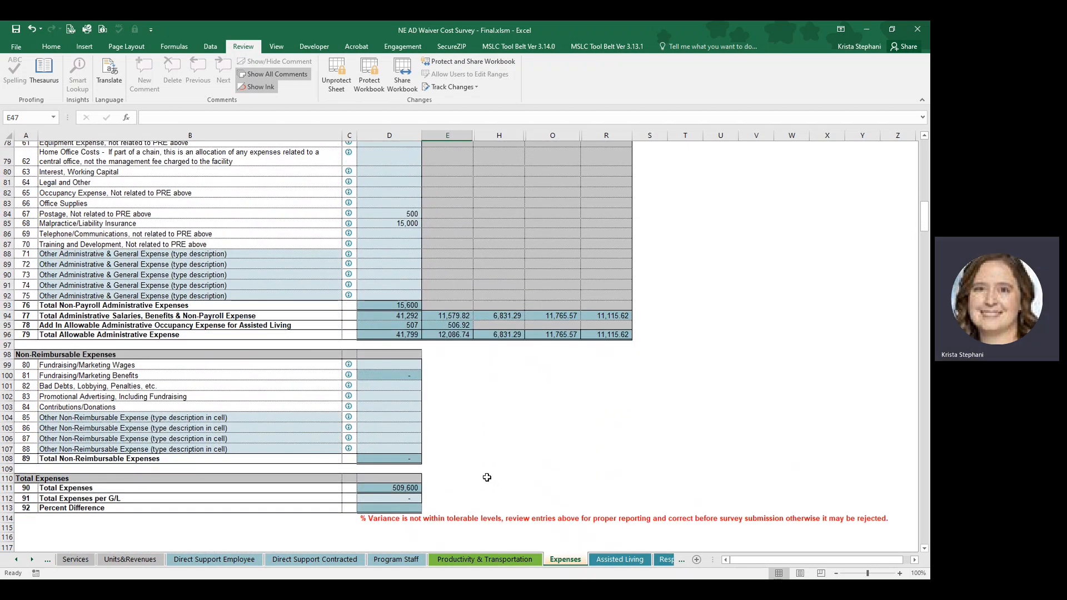
scroll(486, 477, down, 1)
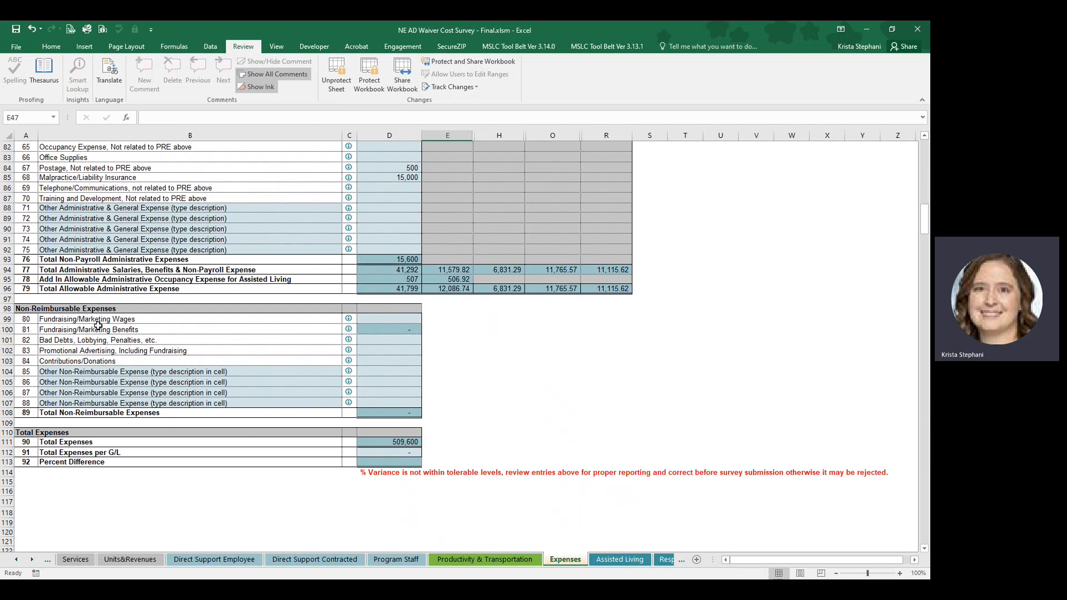
click(362, 342)
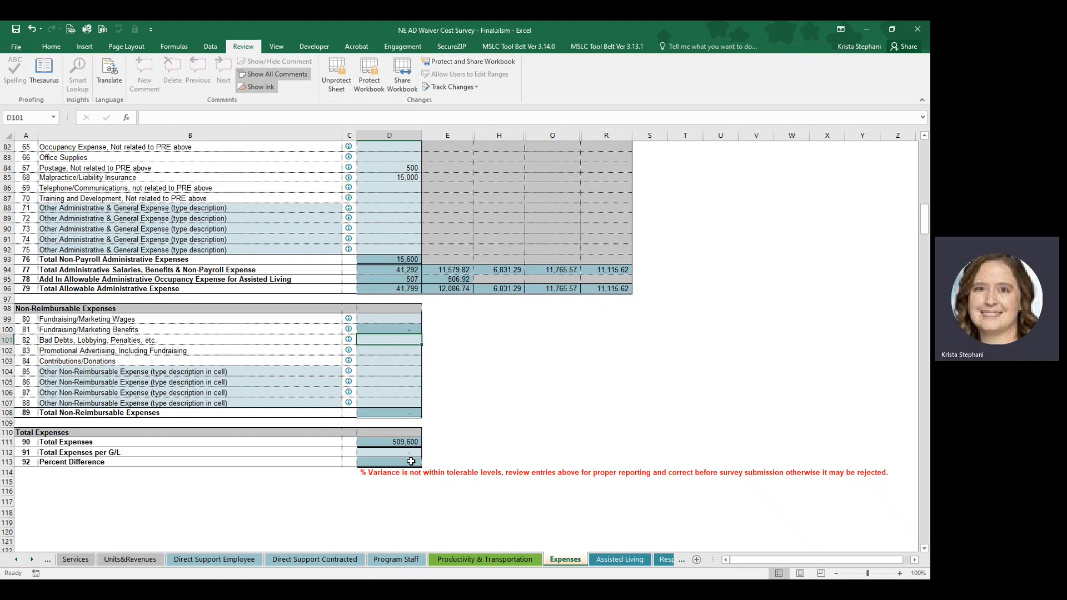
click(395, 444)
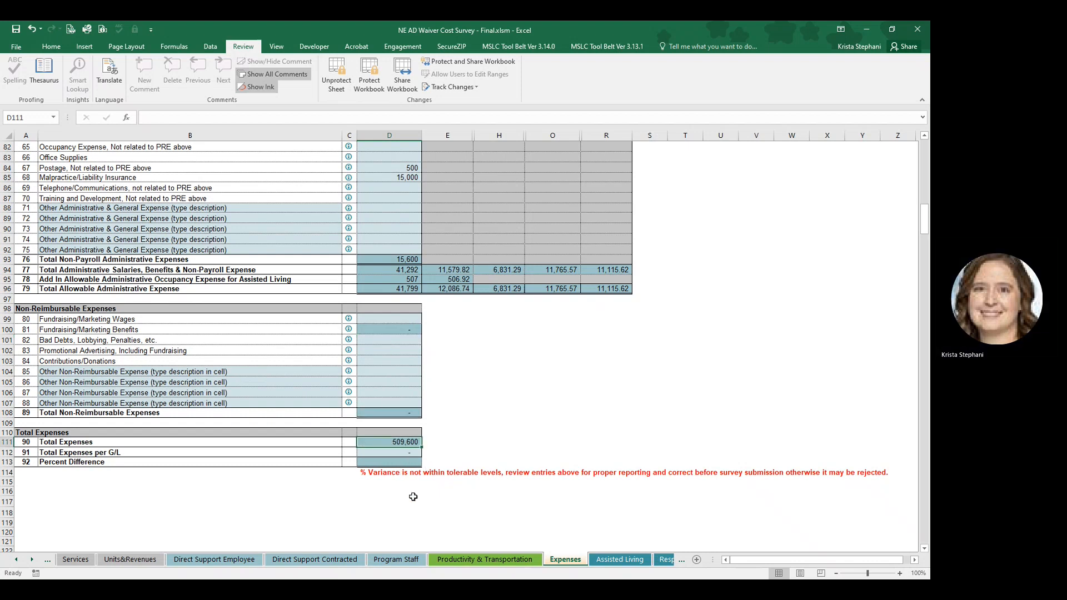
click(380, 452)
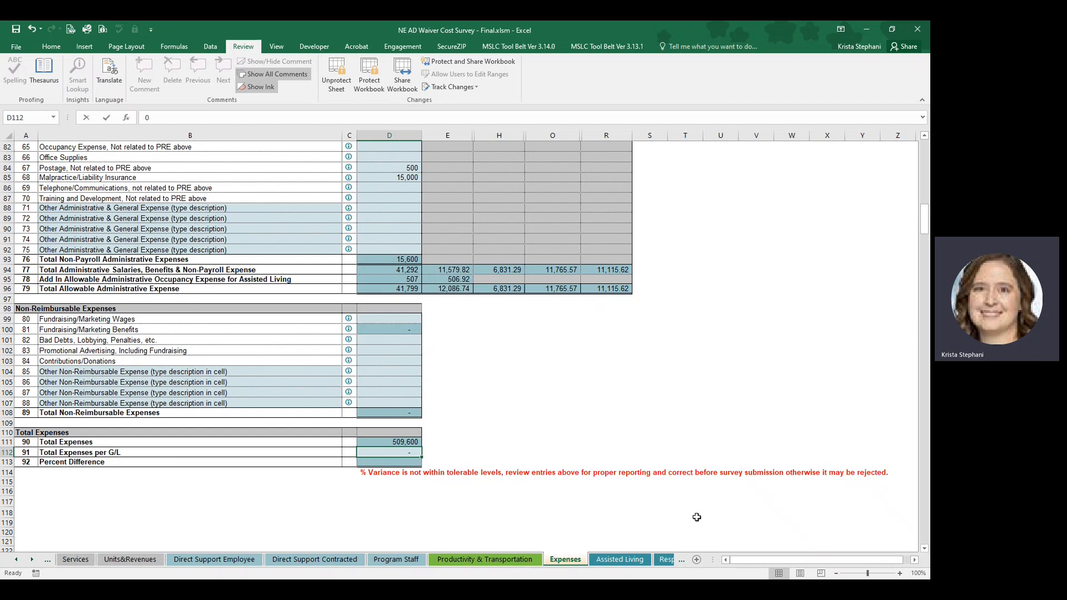
text(510000)
key(Return)
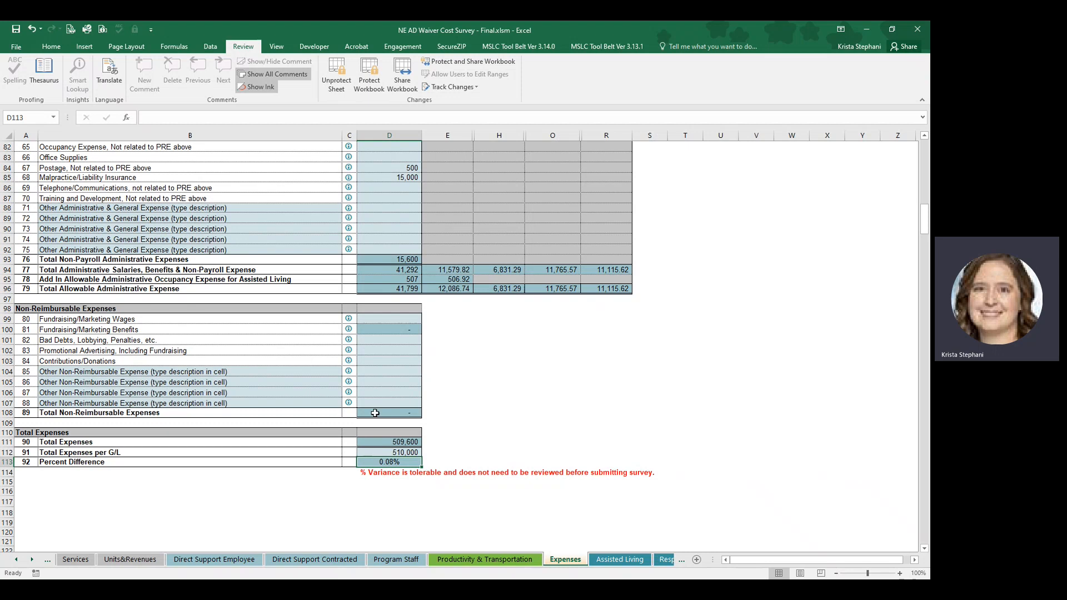
click(387, 476)
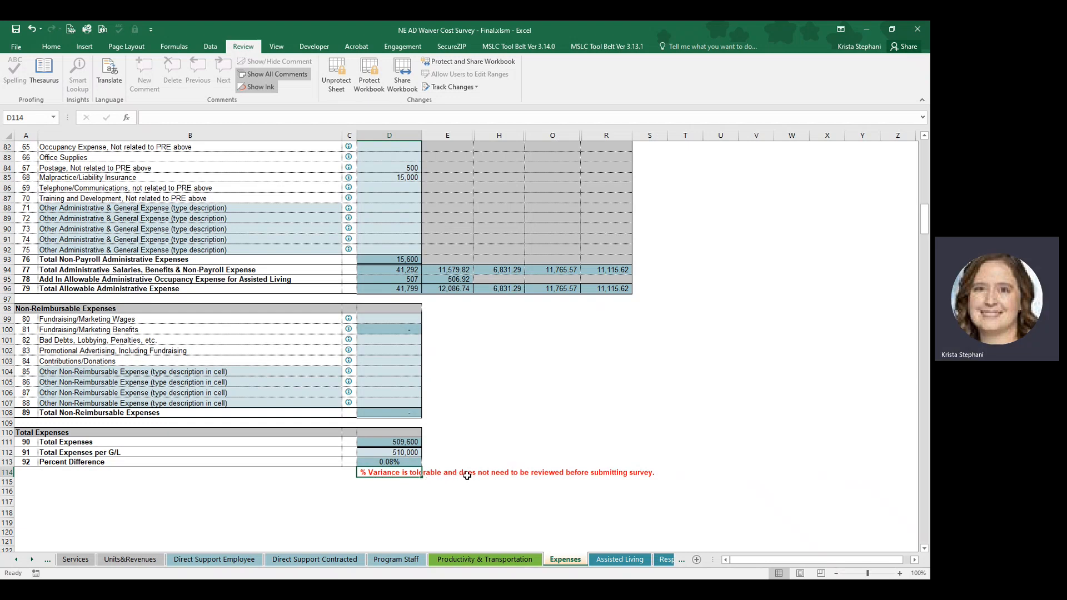
Try 600,000 for Total Expenses per G/L to test the Percent Difference variance check.
click(411, 454)
text(60)
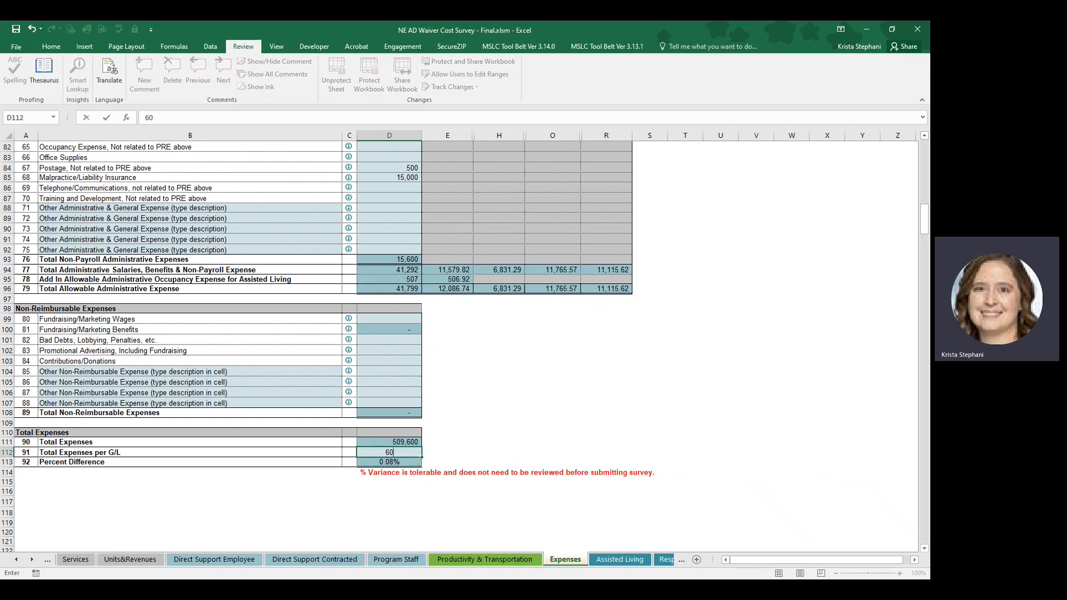
text(0,000000)
key(Return)
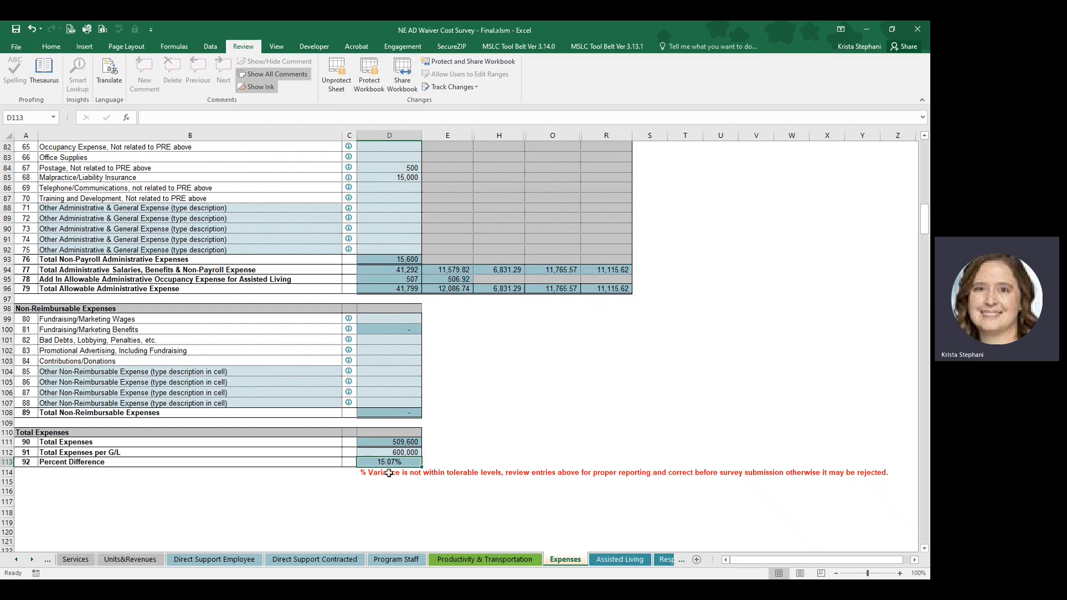
Set Total Expenses per G/L back to 510,000 in the Total Expenses section.
click(400, 453)
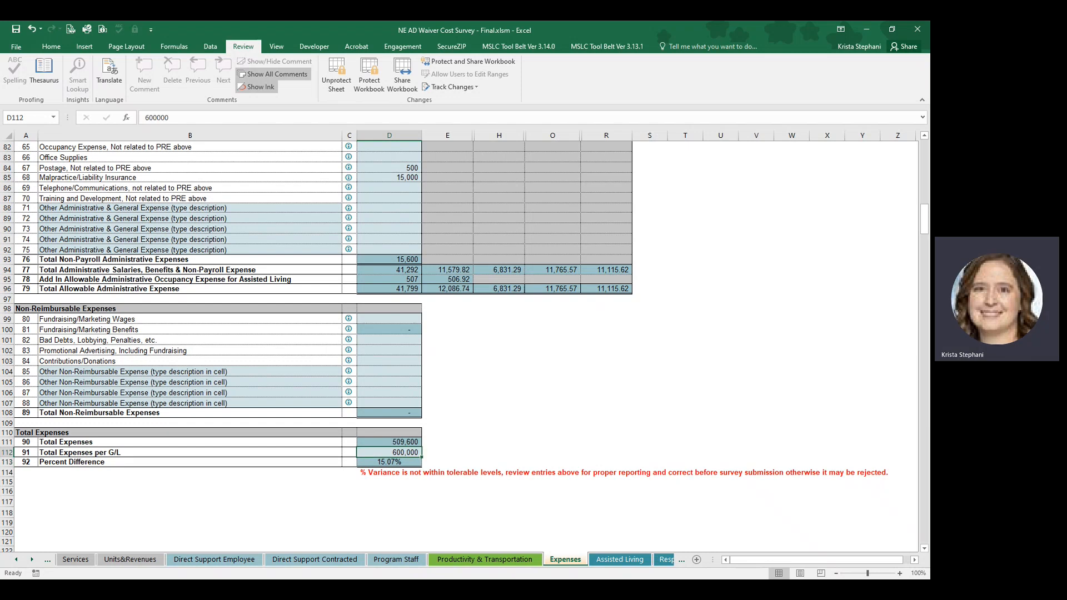
text(510,000)
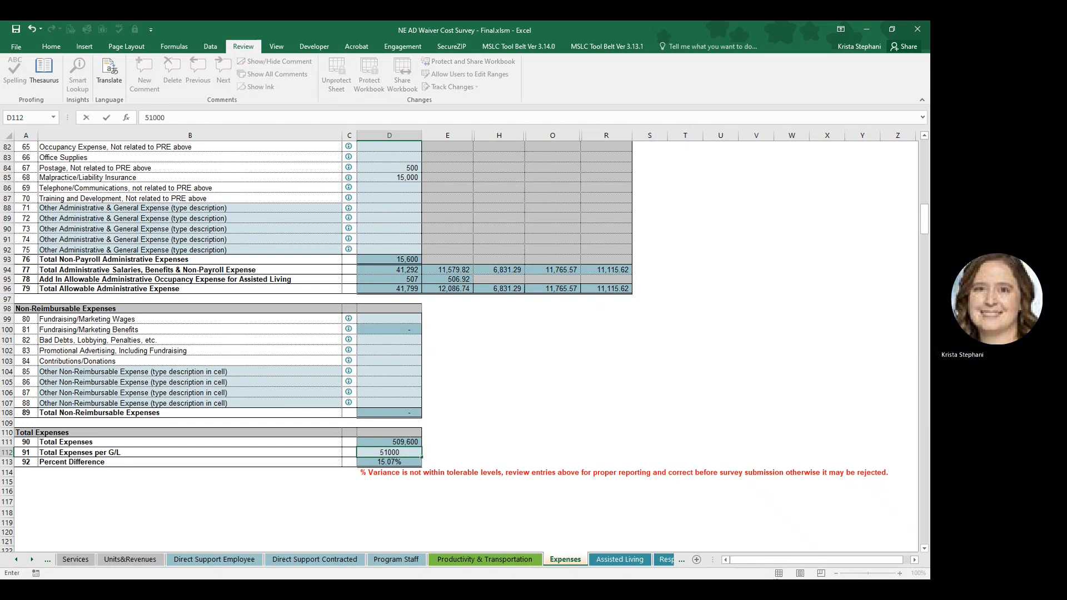
key(Return)
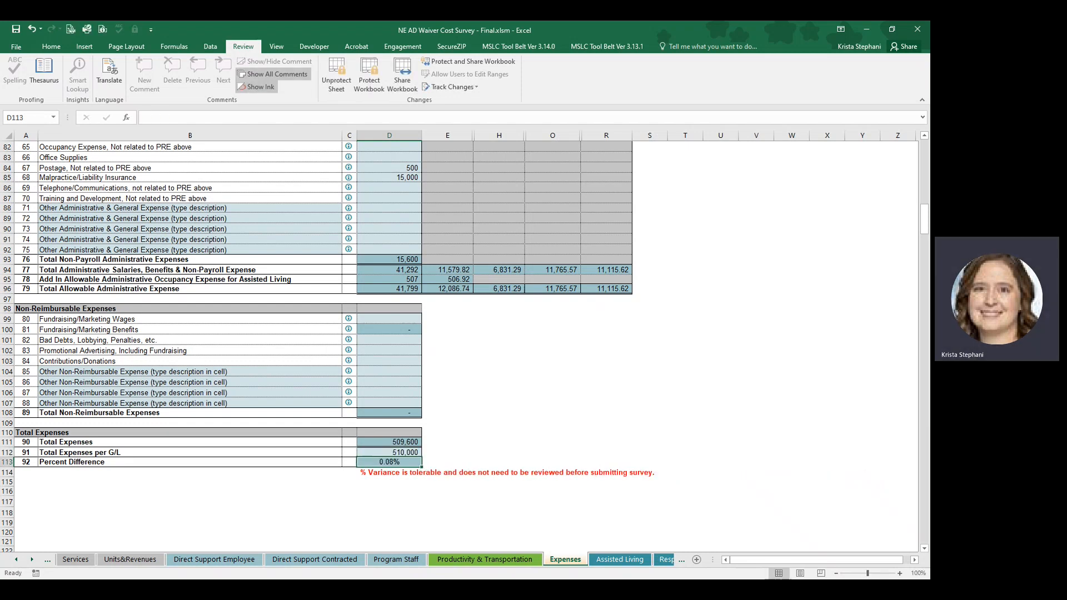